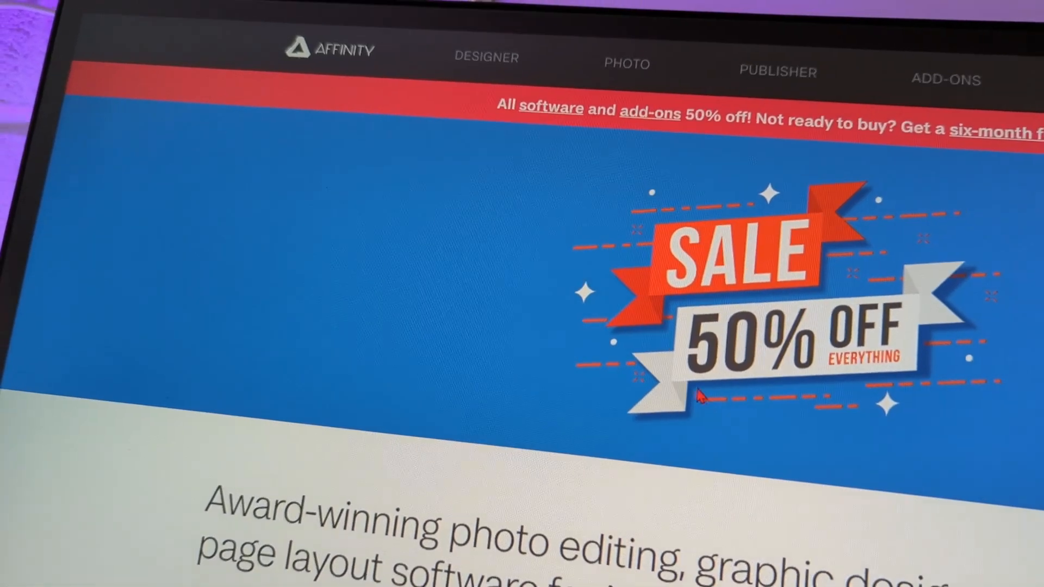
Scroll through the Affinity website's sale banner and product overview
scroll(700, 403, "down", 5)
scroll(641, 381, "up", 2)
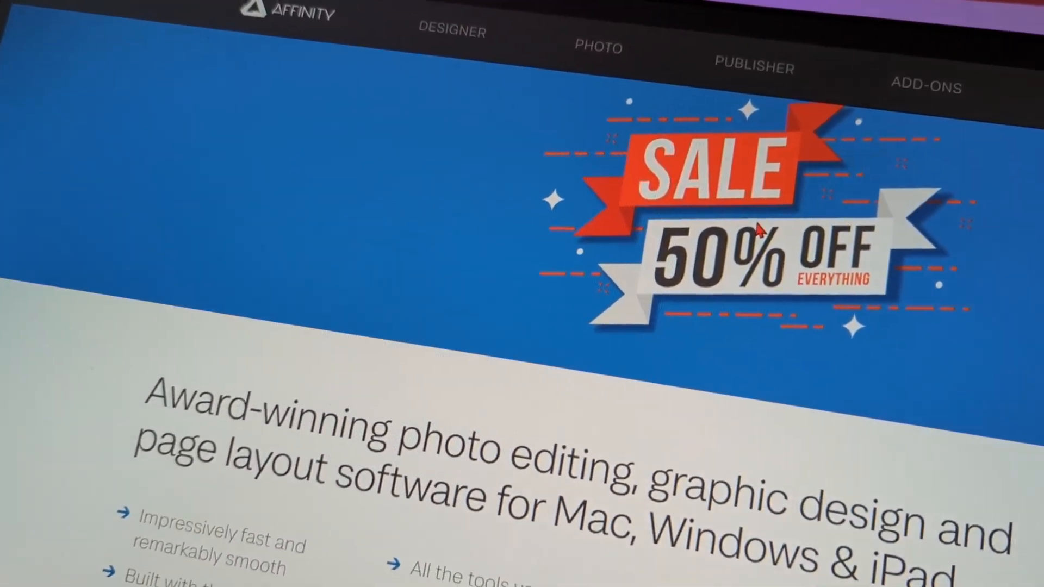
scroll(756, 261, "down", 10)
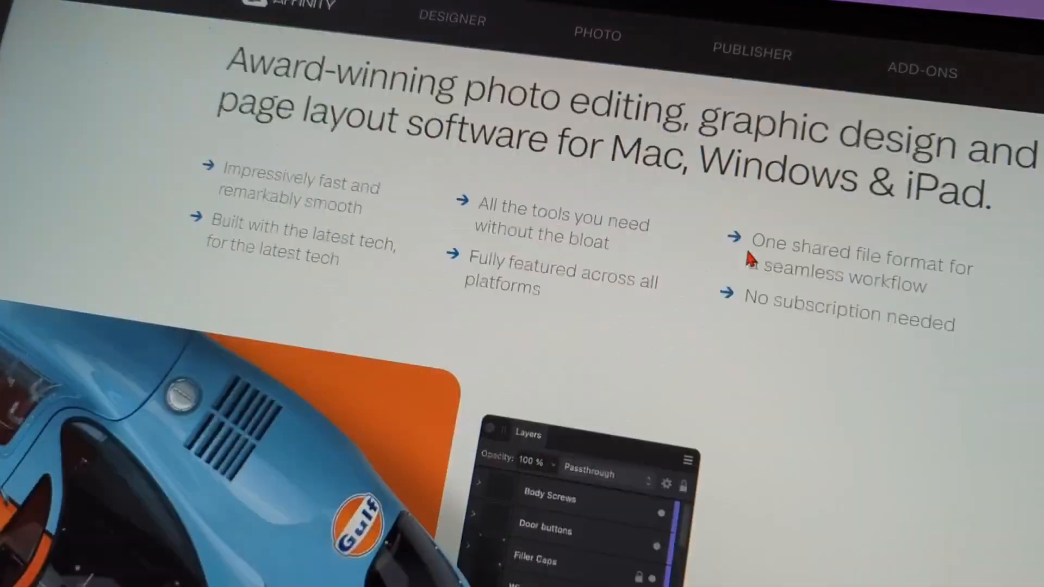
scroll(690, 214, "down", 6)
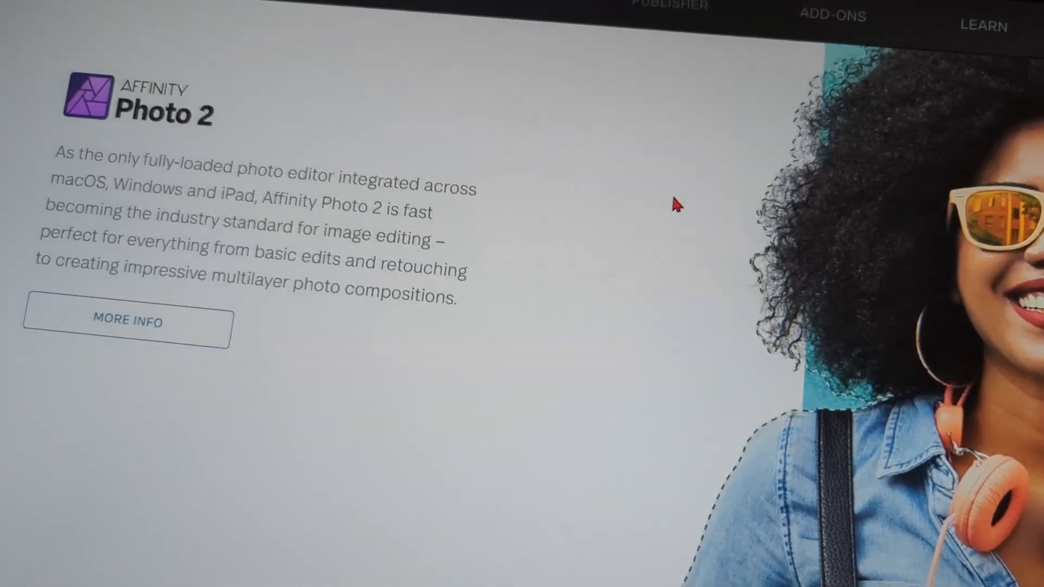
scroll(674, 186, "down", 8)
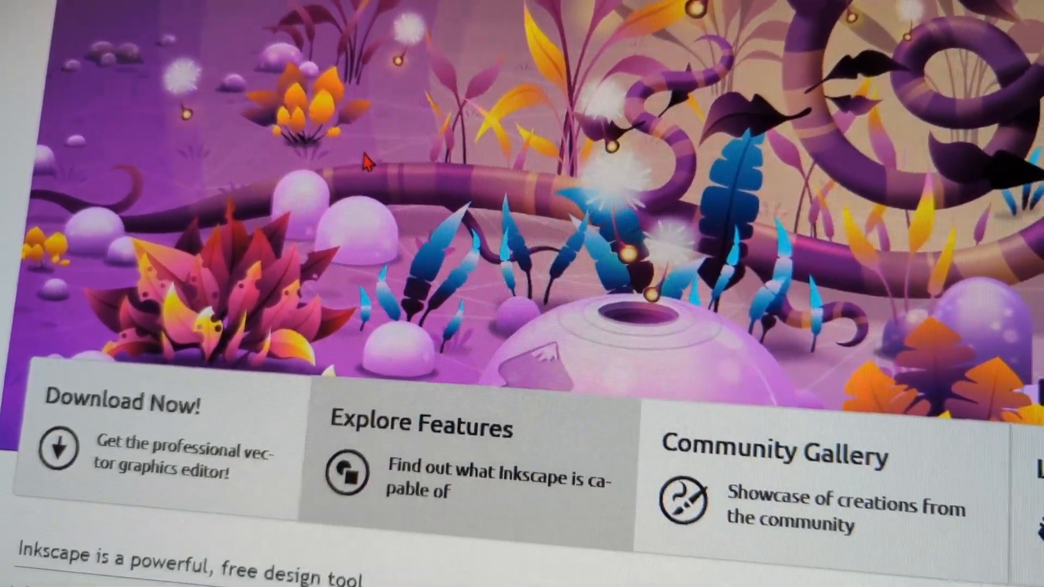
Open Inkscape's Explore Features page and read through the list of features
scroll(375, 163, "down", 3)
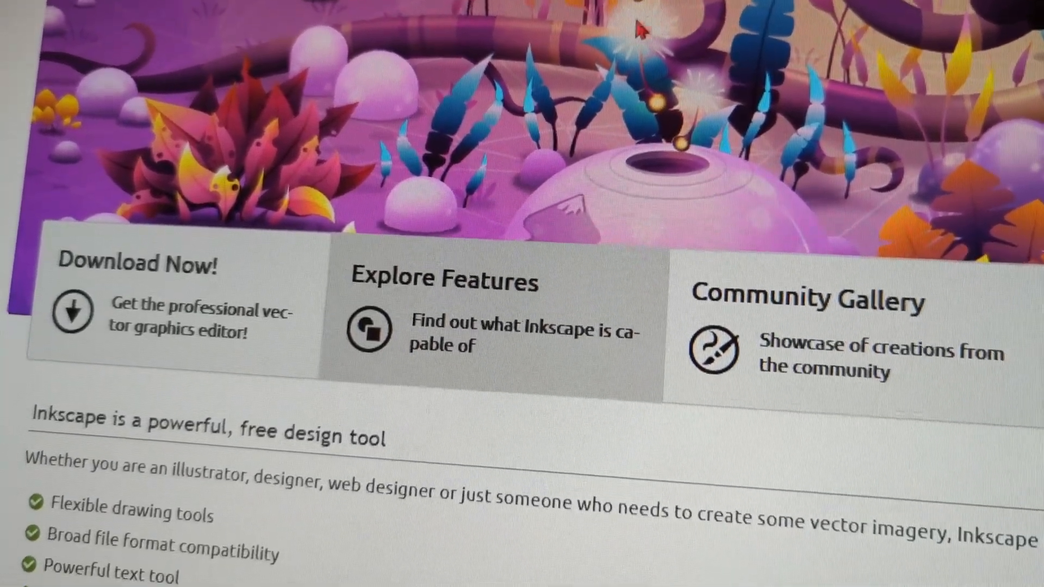
left_click(489, 331)
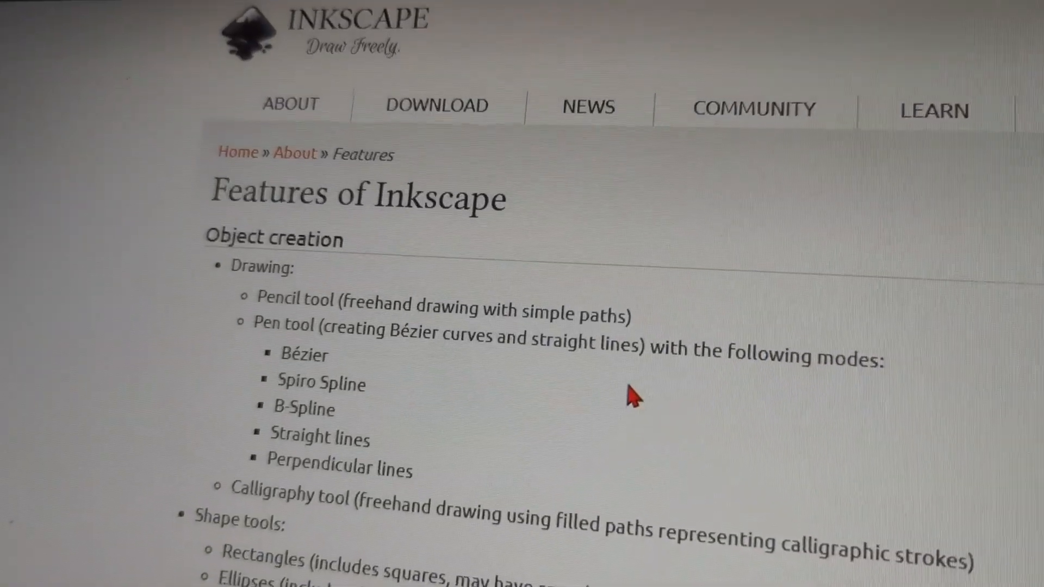
scroll(590, 318, "down", 5)
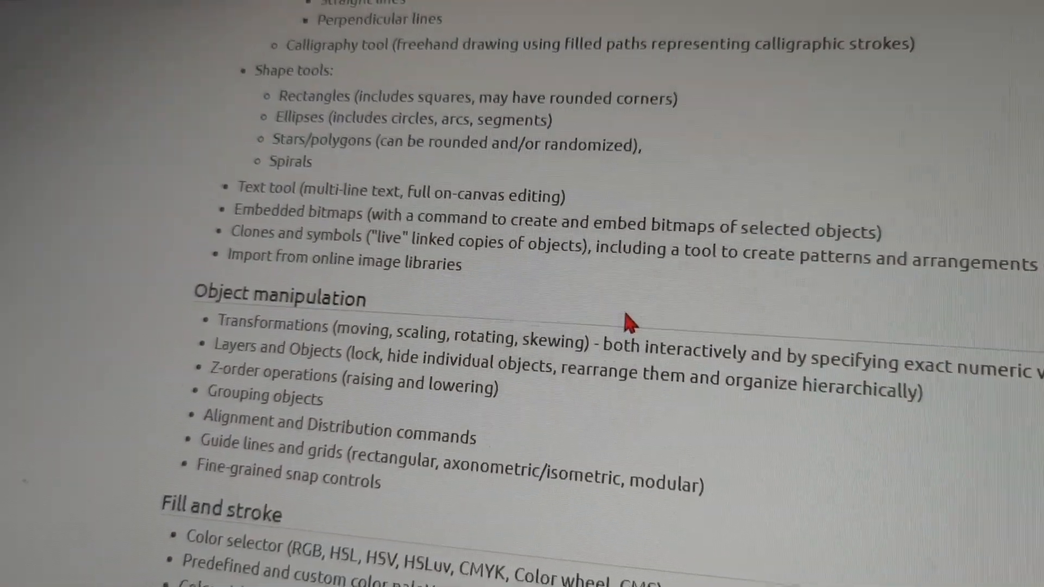
scroll(621, 296, "down", 4)
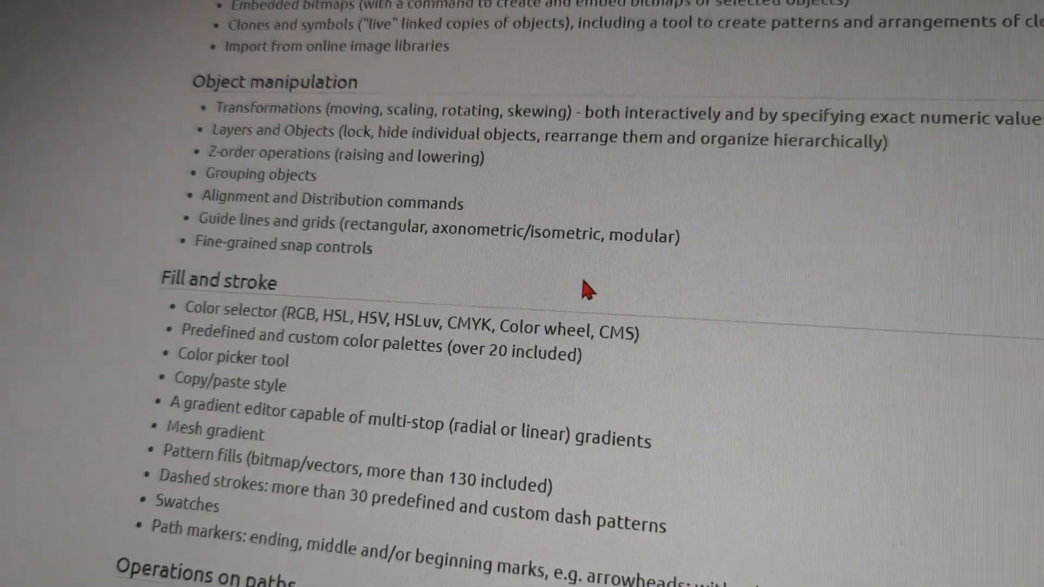
scroll(593, 278, "down", 4)
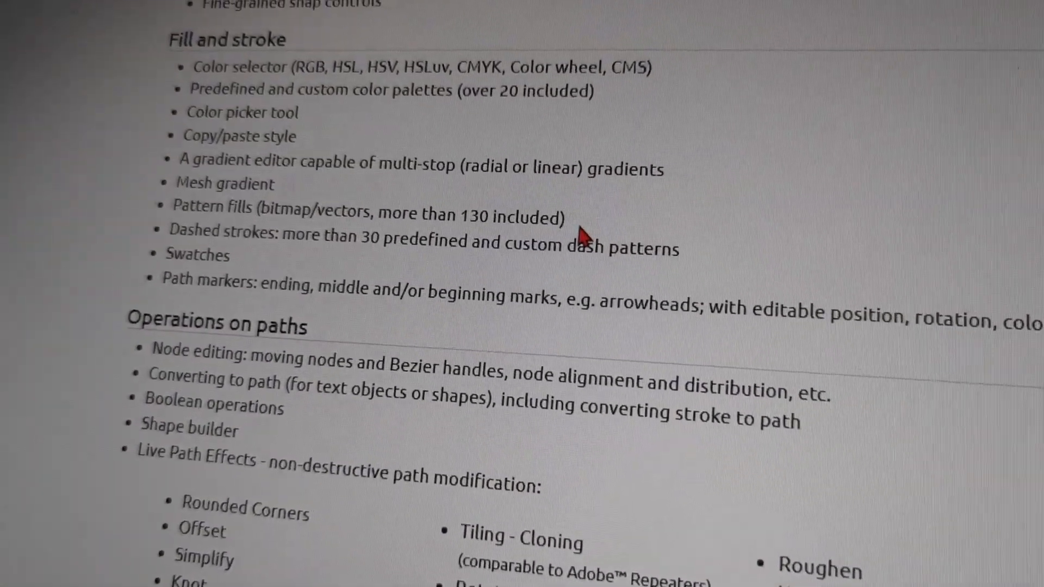
scroll(612, 236, "down", 4)
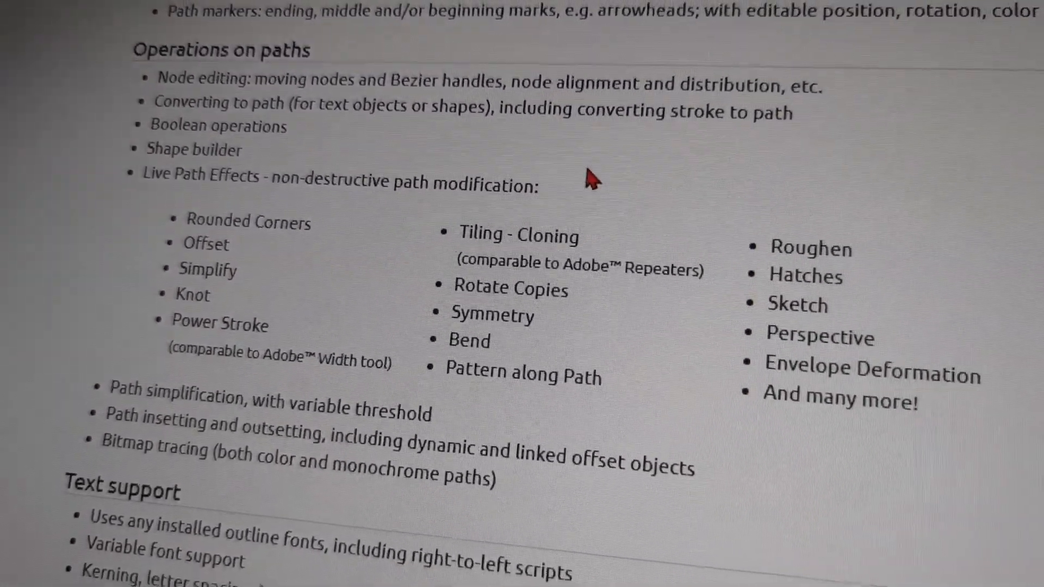
scroll(588, 202, "down", 4)
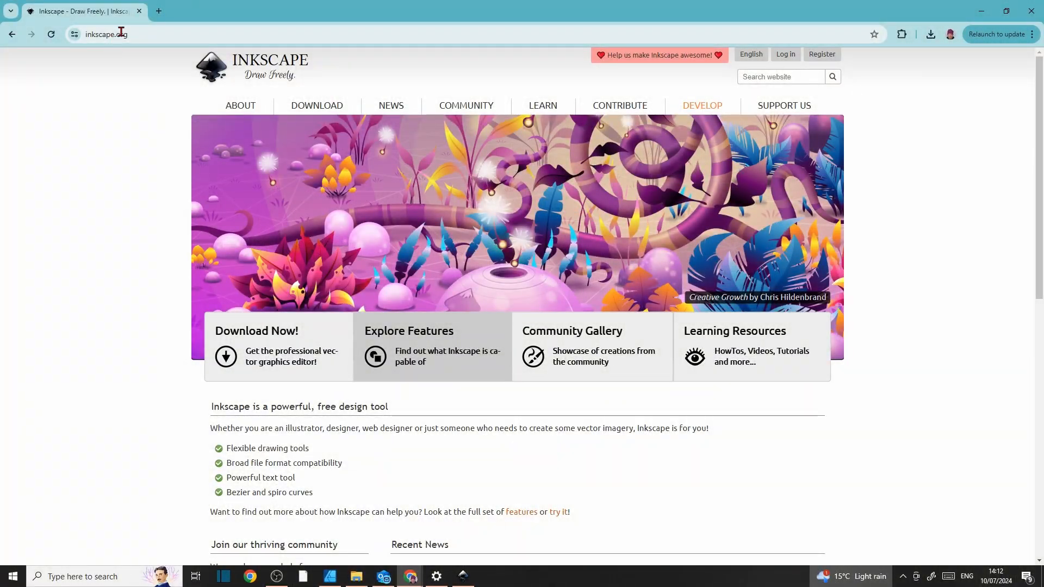
Open the download page for the current stable Inkscape version 1.3.2
mouse_move(325, 104)
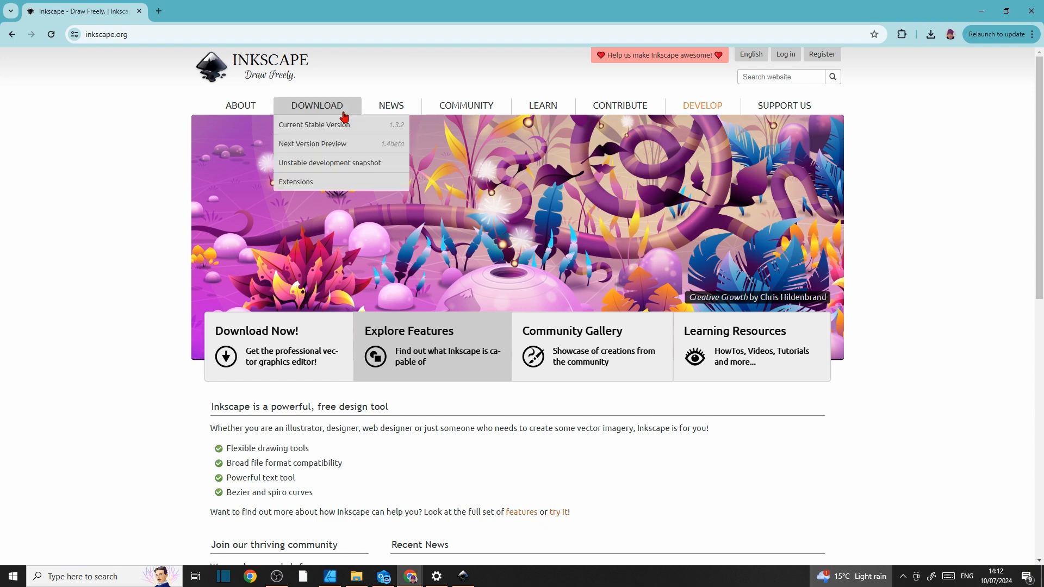
left_click(395, 133)
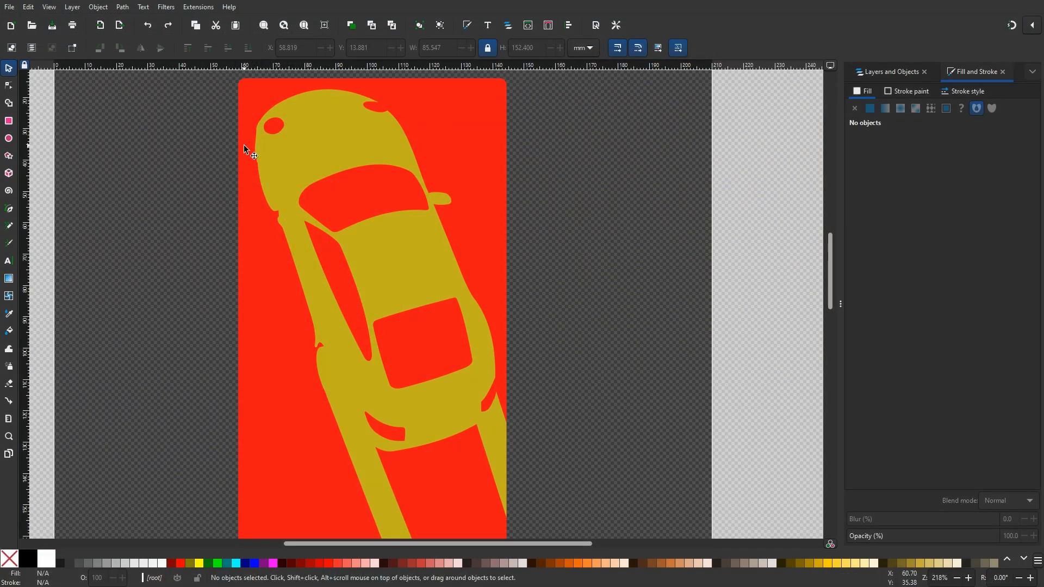
left_click(347, 143)
left_click_drag(347, 145, 374, 176)
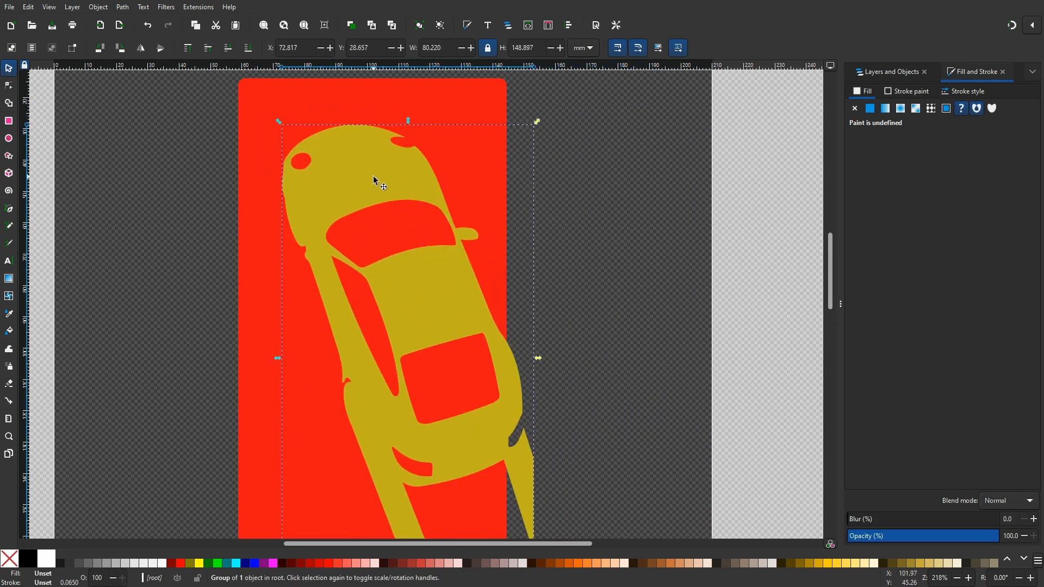
key("ctrl+z")
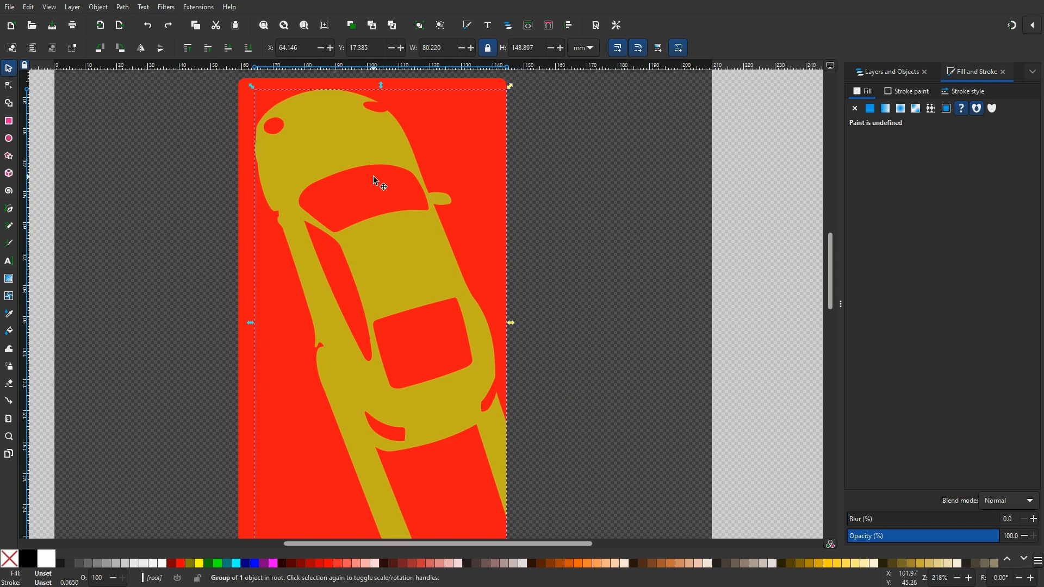
left_click(451, 127, "shift")
mouse_move(433, 123)
left_mouse_down()
mouse_move(460, 210)
mouse_move(415, 143)
mouse_move(464, 155)
mouse_move(434, 140)
left_mouse_up()
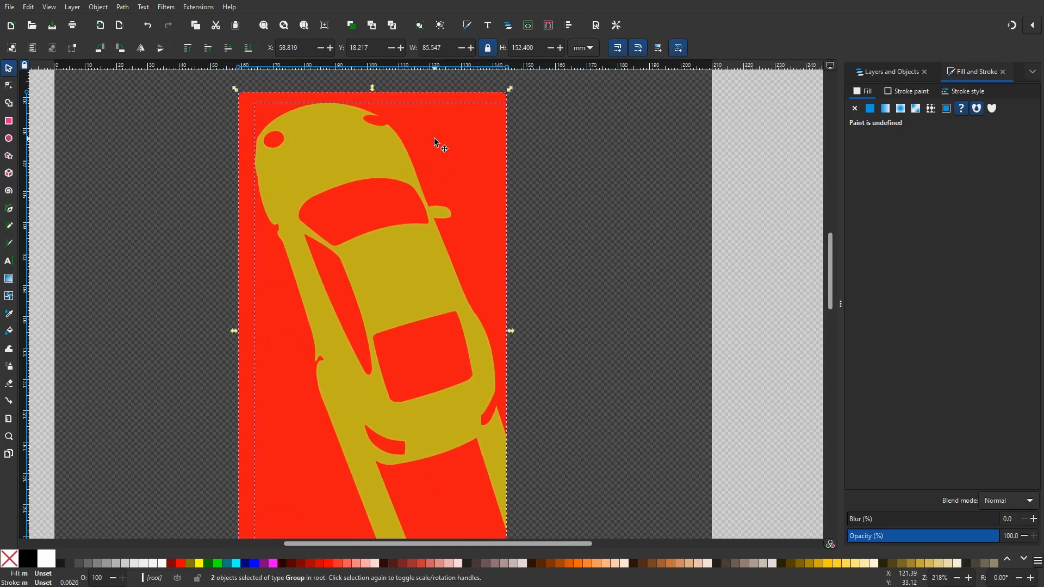
key("ctrl+z")
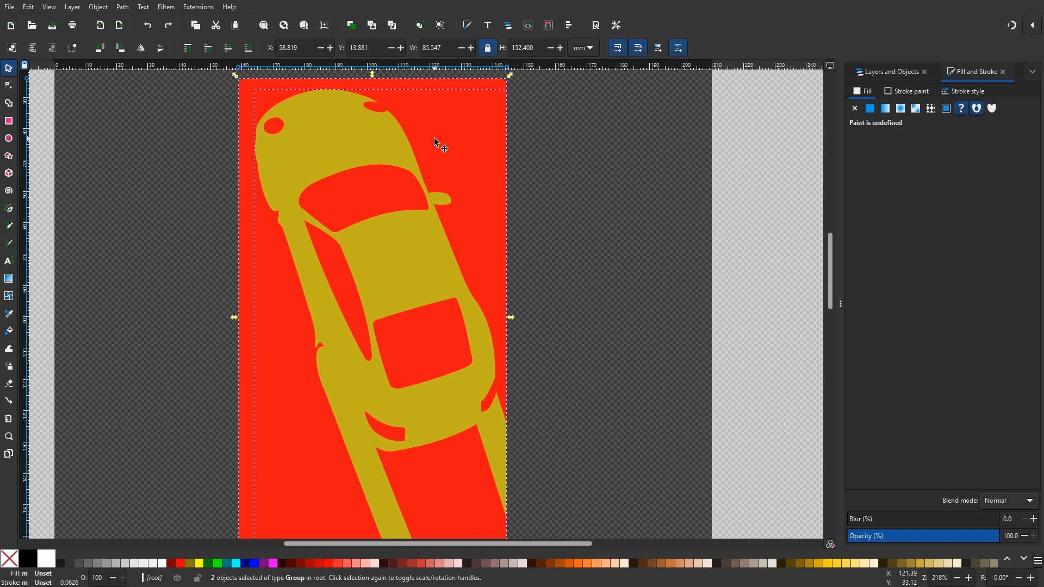
Reshape the car's windscreen outline by moving a node with the Node tool, undoing the extra handle adjustments
left_click(566, 127)
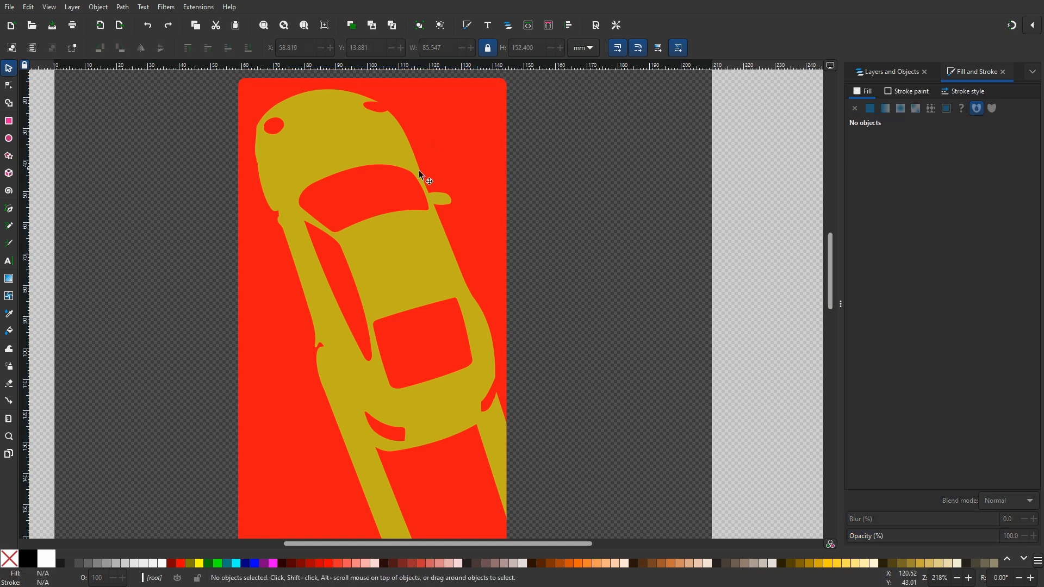
left_click(345, 143)
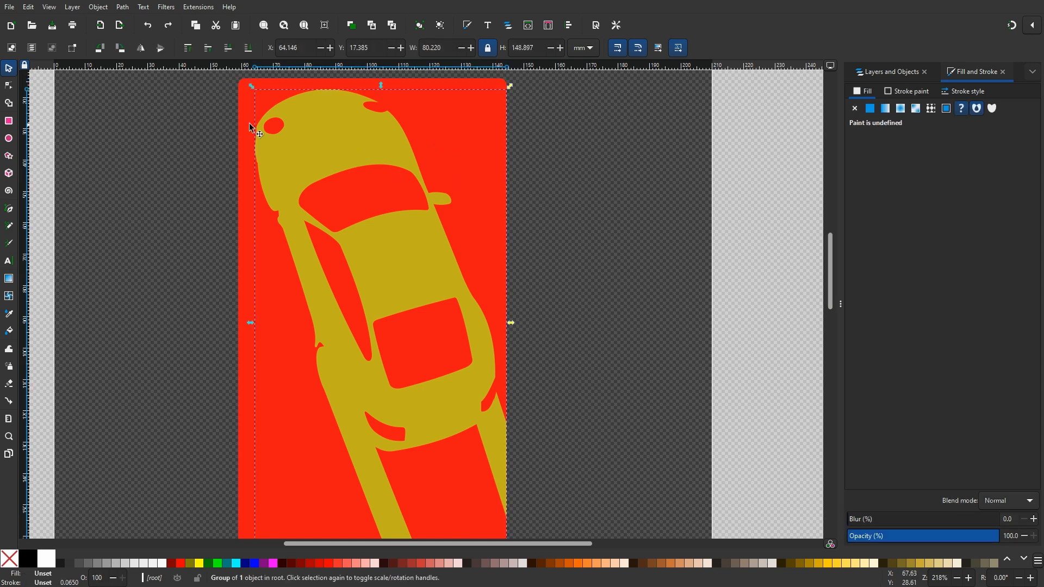
left_click(9, 85)
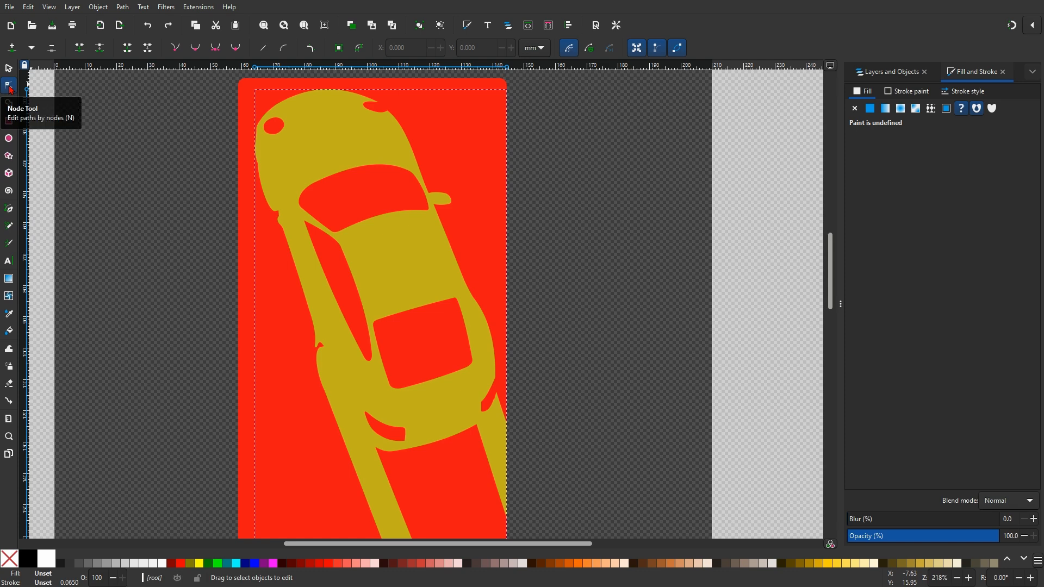
left_click(343, 135)
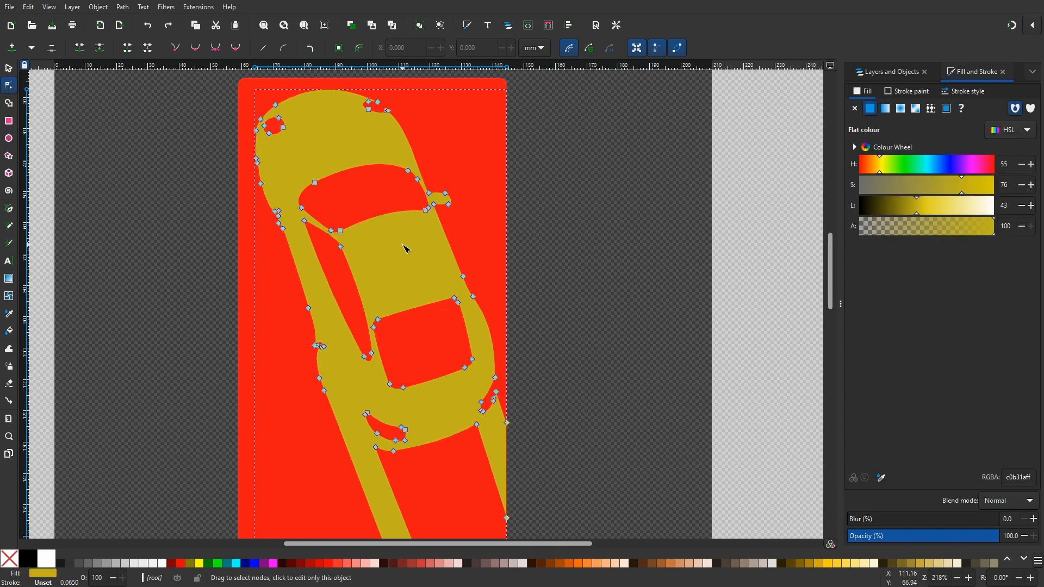
scroll(361, 243, "up", 3)
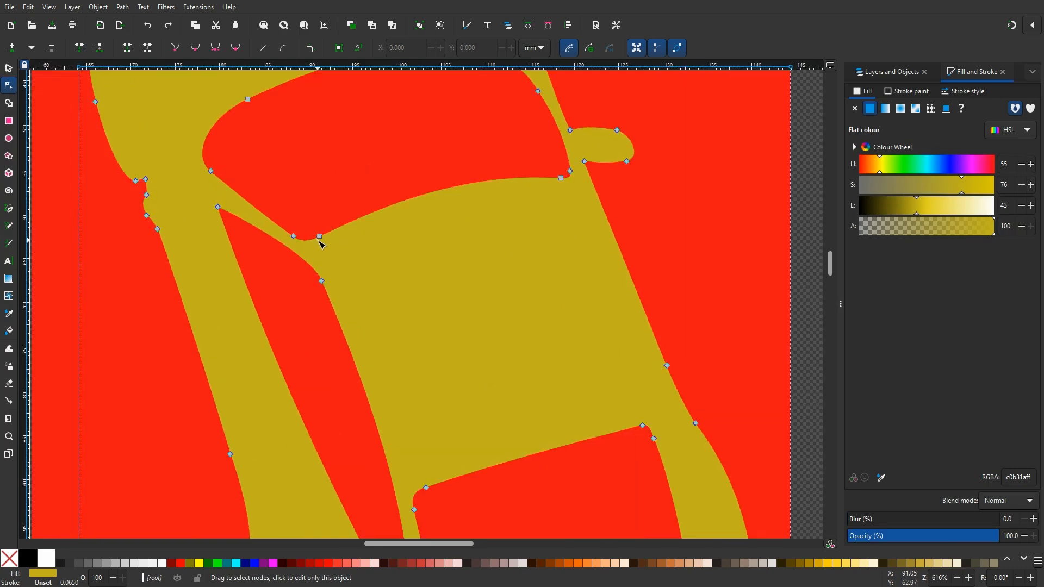
left_click_drag(319, 236, 330, 178)
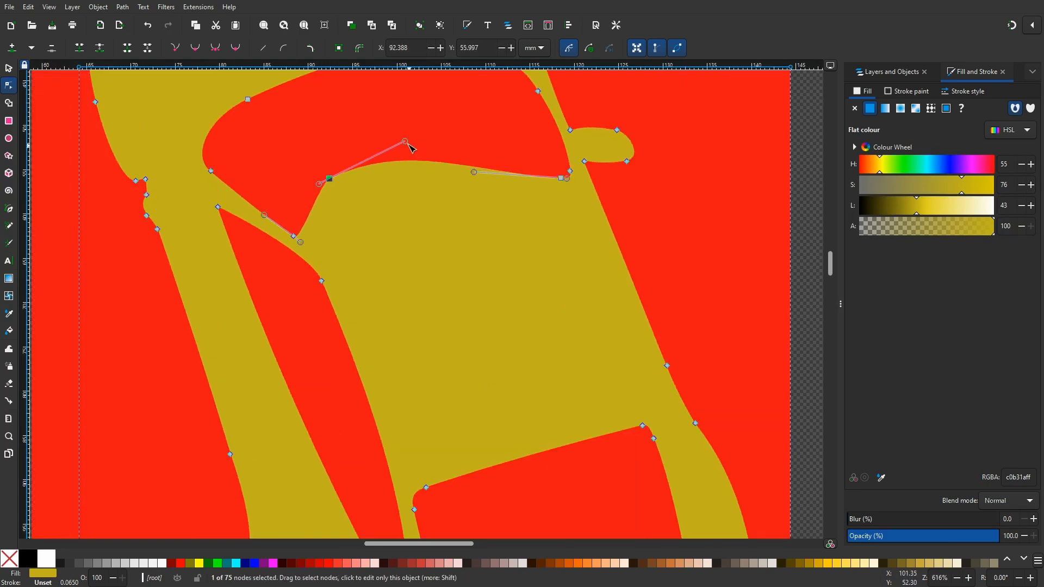
mouse_move(408, 146)
left_mouse_down()
mouse_move(413, 250)
mouse_move(402, 144)
left_mouse_up()
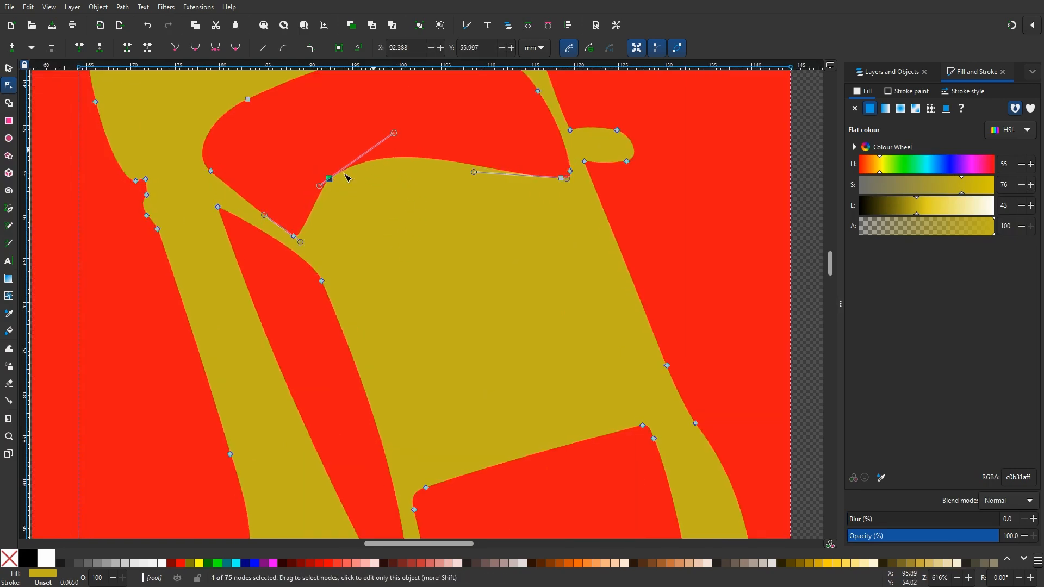
left_click_drag(321, 189, 274, 190)
key("ctrl+z")
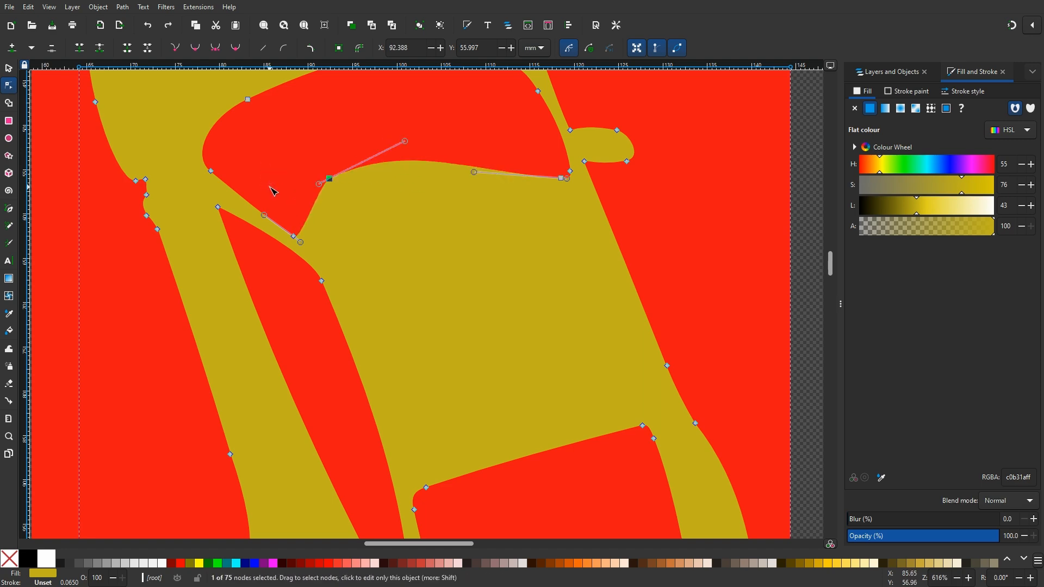
key("ctrl+z")
Draw a white rectangle about 140 × 60 mm below the car artwork
scroll(357, 245, "down", 4)
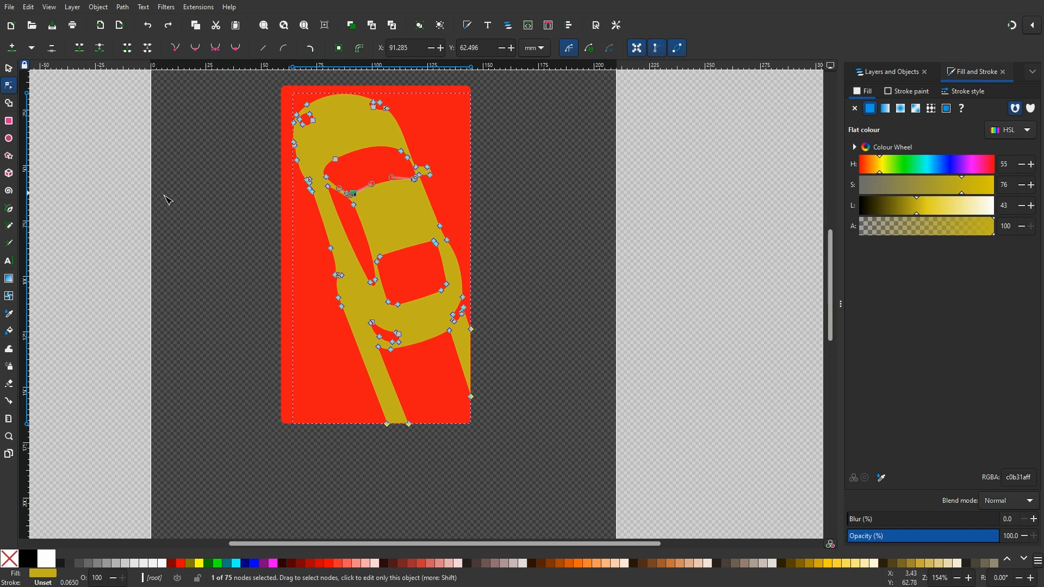
left_click(10, 123)
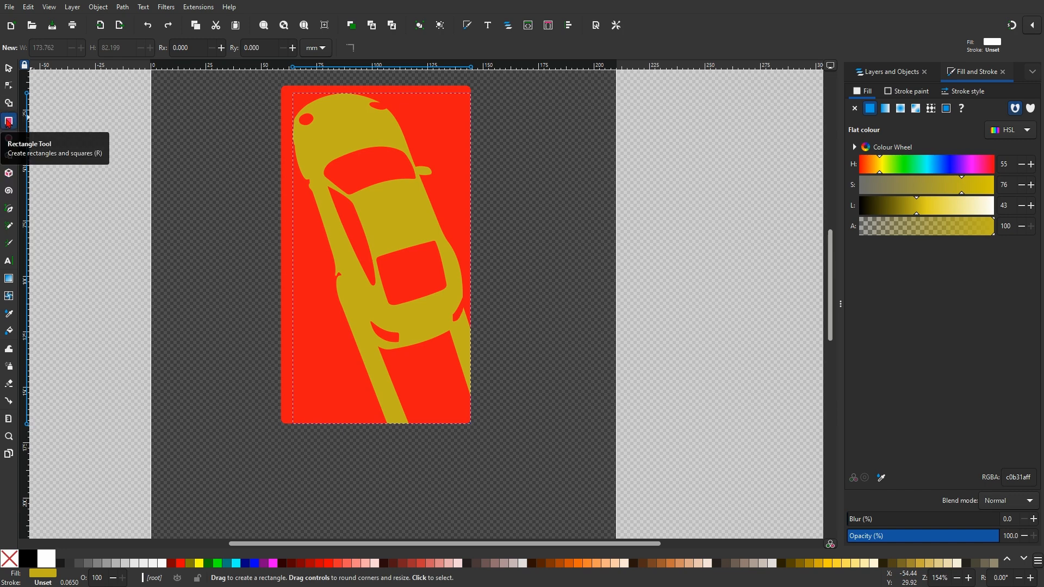
scroll(217, 159, "down", 6)
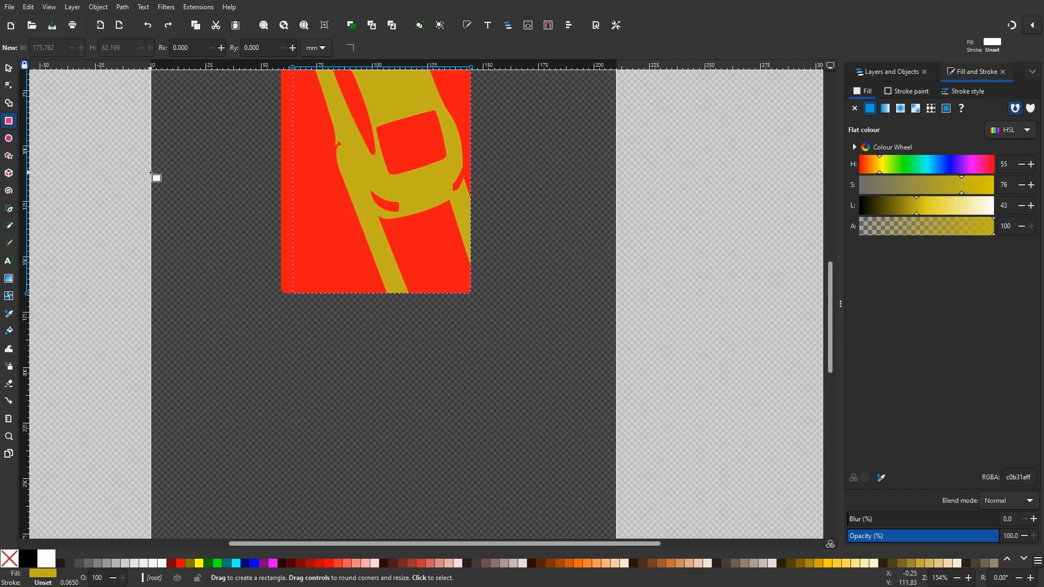
left_click(9, 68)
left_click(185, 150)
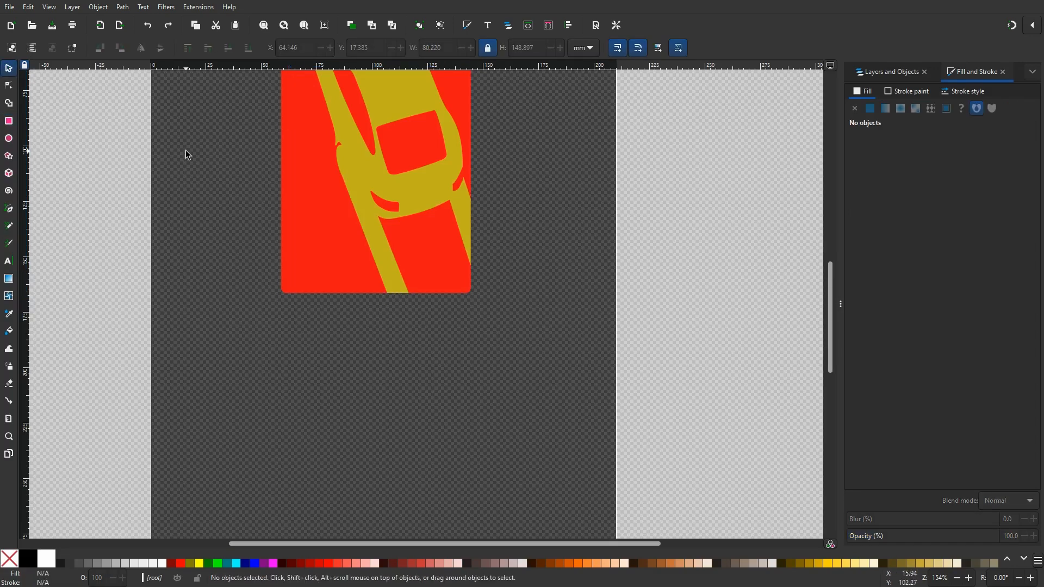
left_click(9, 122)
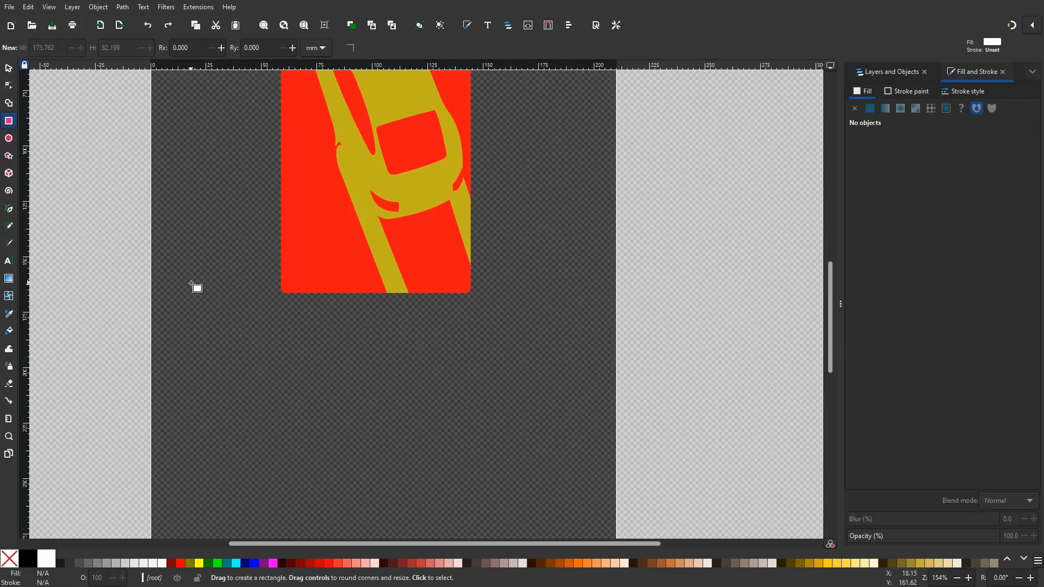
mouse_move(233, 318)
left_mouse_down()
mouse_move(247, 411)
mouse_move(457, 448)
mouse_move(544, 449)
left_mouse_up()
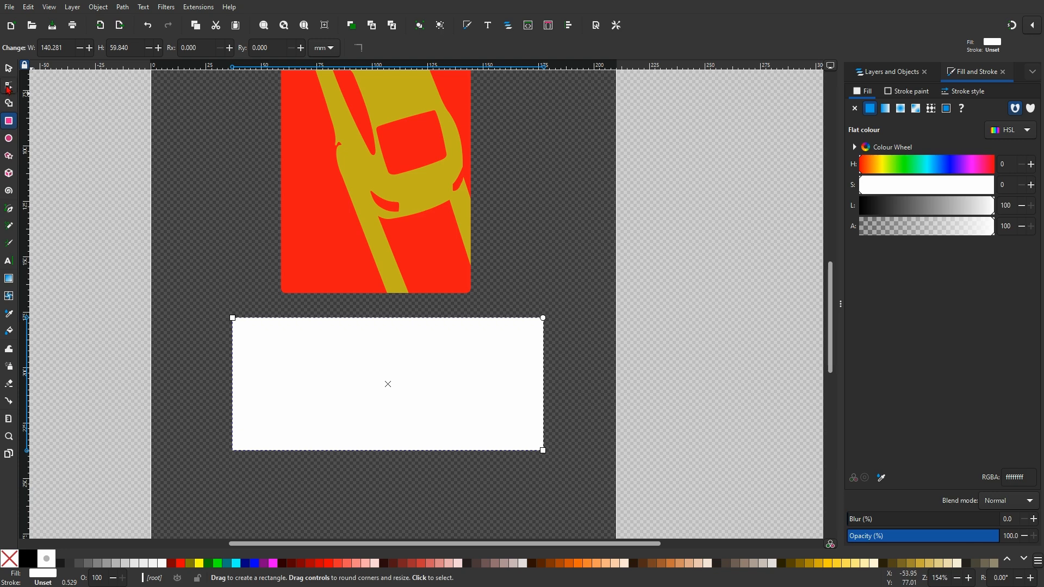
Round the corners of the white rectangle
left_click(9, 88)
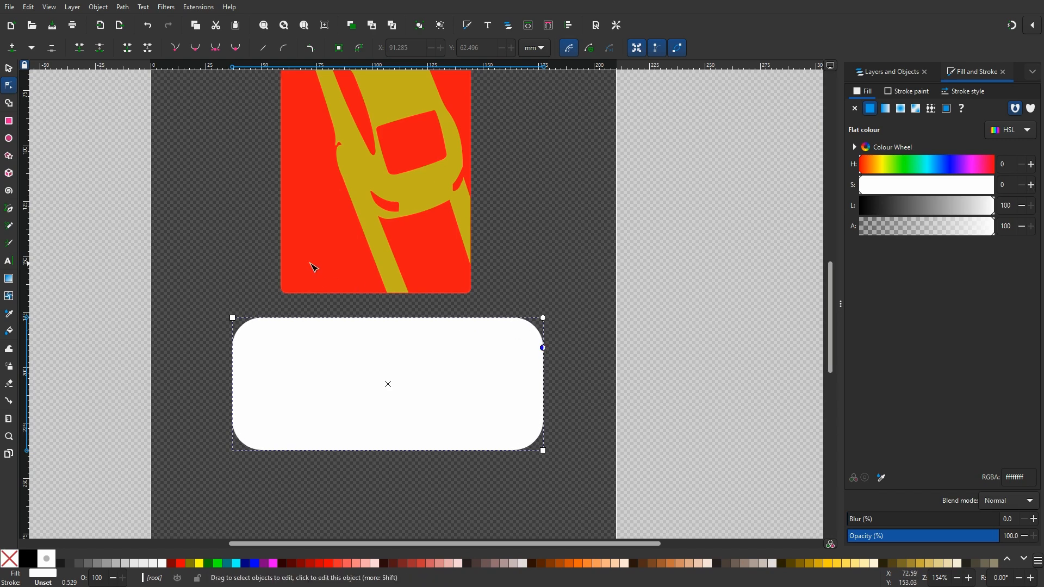
scroll(280, 287, "up", 5, "ctrl")
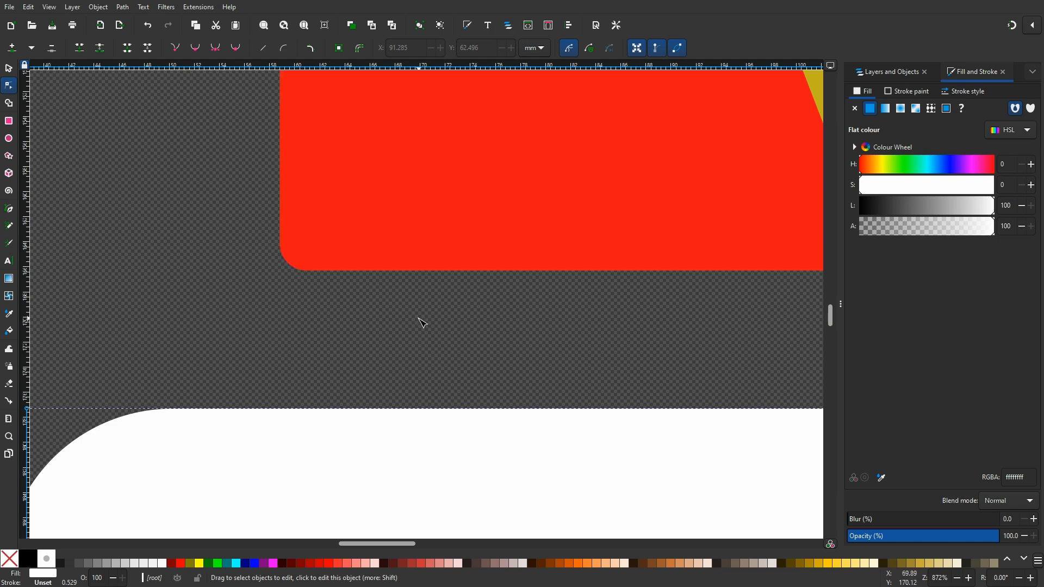
scroll(423, 323, "down", 4, "ctrl")
Draw a closed, track-shaped outline with the Pen tool inside the rounded white panel, including one curved segment
left_click(11, 211)
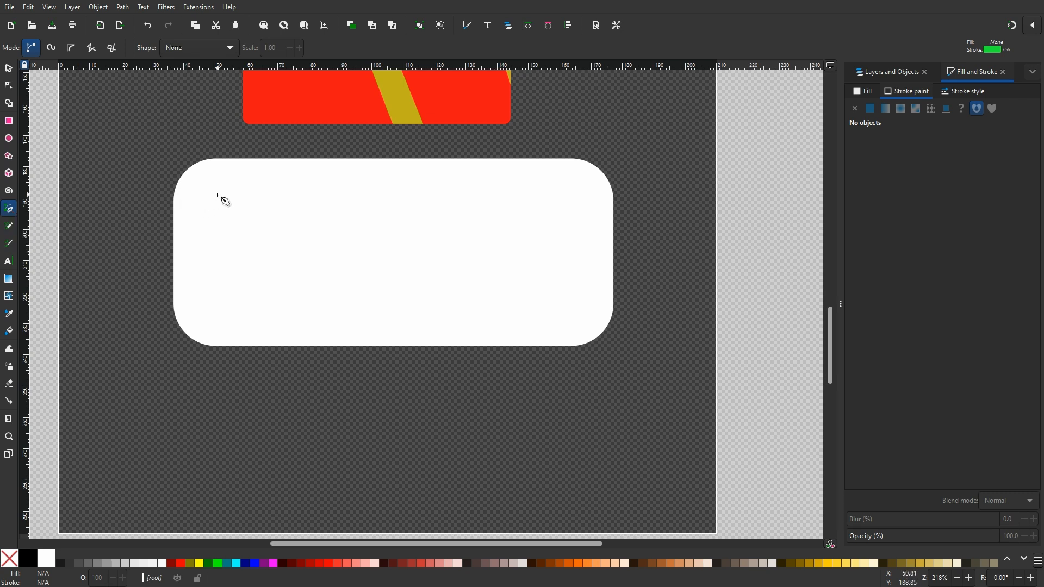
left_click(394, 183)
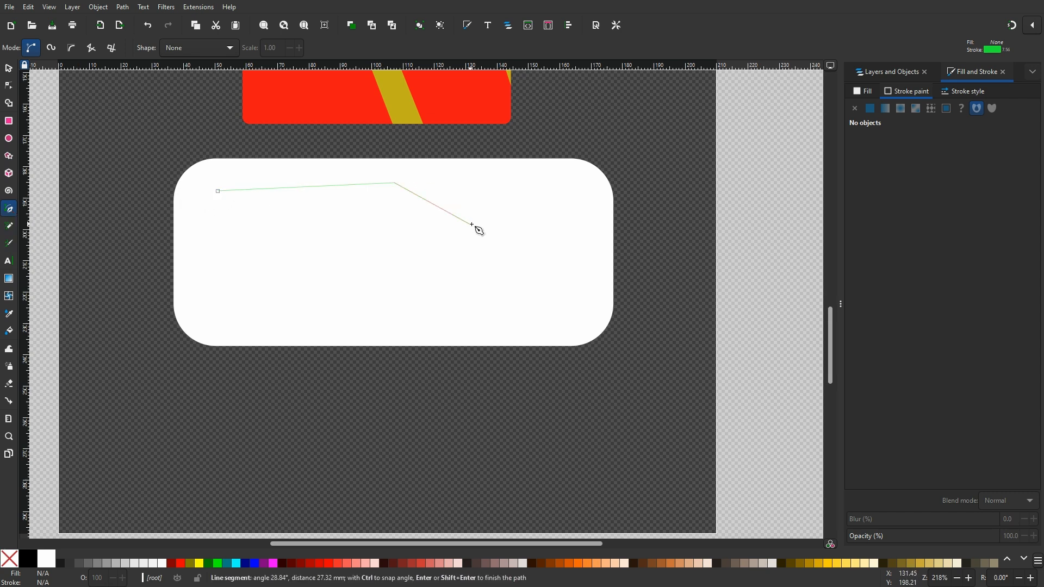
left_click(471, 224)
left_click(539, 183)
left_click(576, 257)
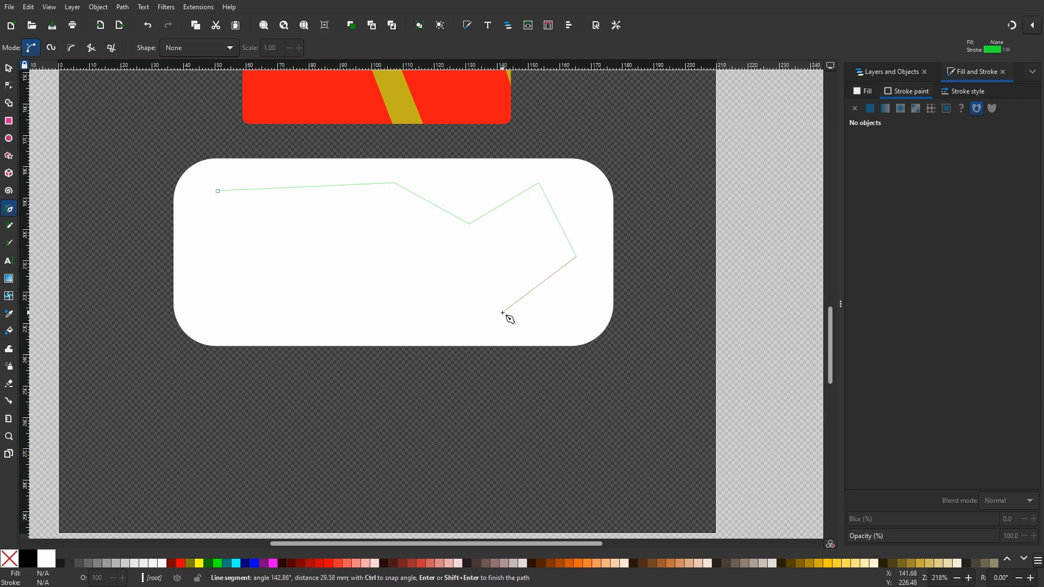
left_click(503, 312)
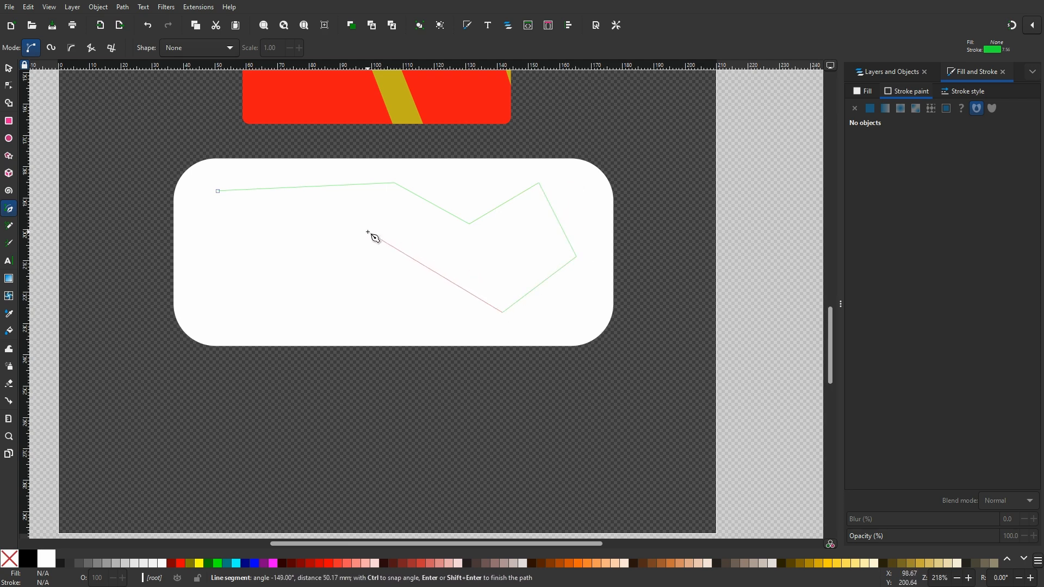
left_click_drag(368, 233, 430, 136)
left_click_drag(521, 166, 398, 194)
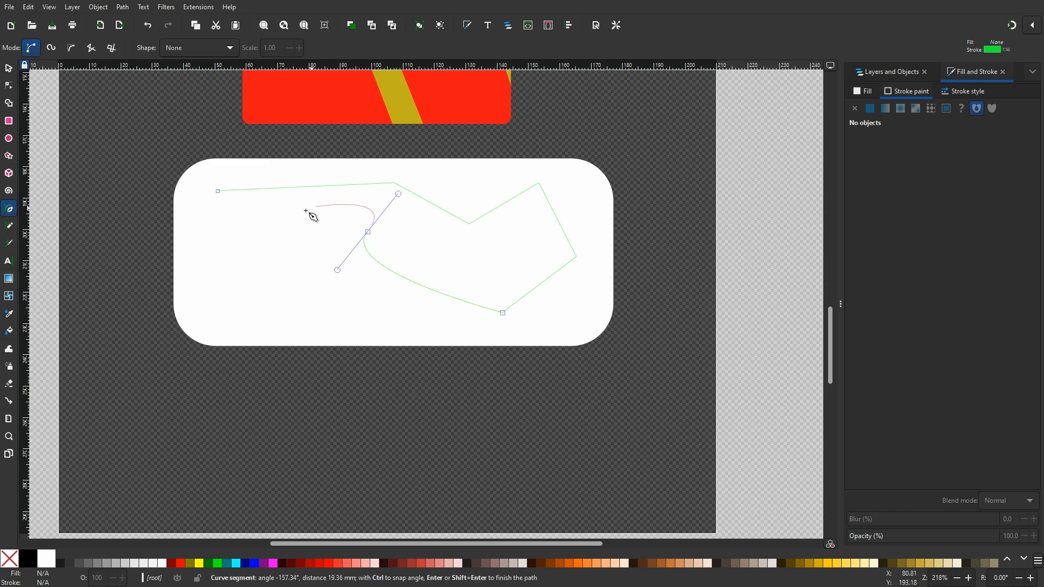
left_click(238, 224)
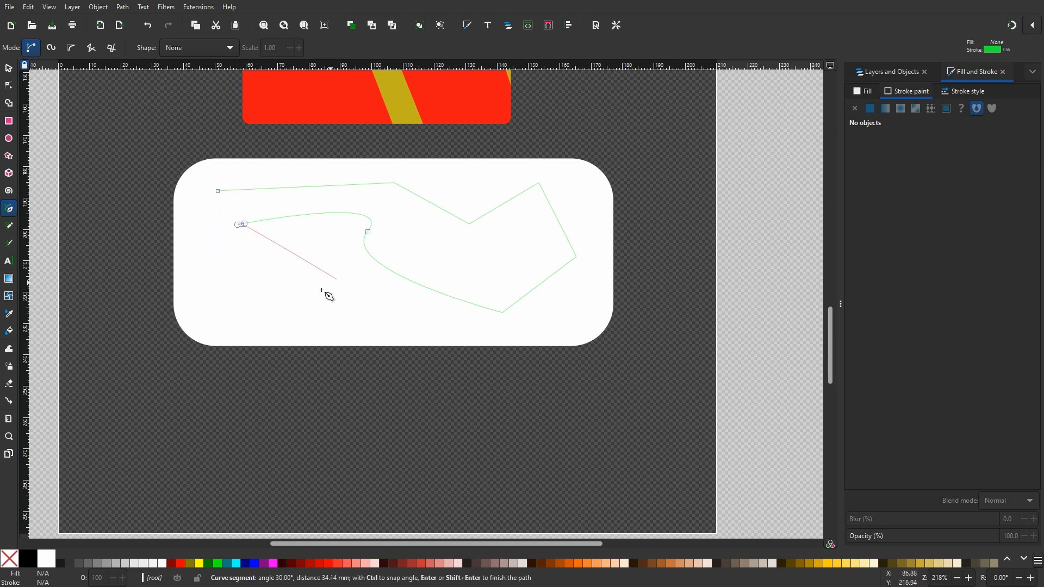
left_click(250, 314)
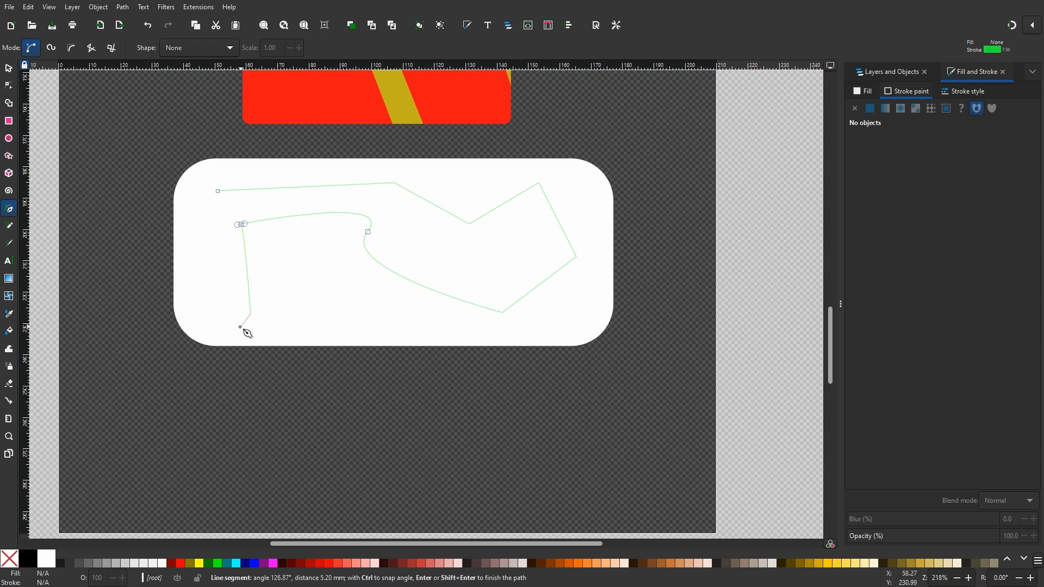
left_click(195, 299)
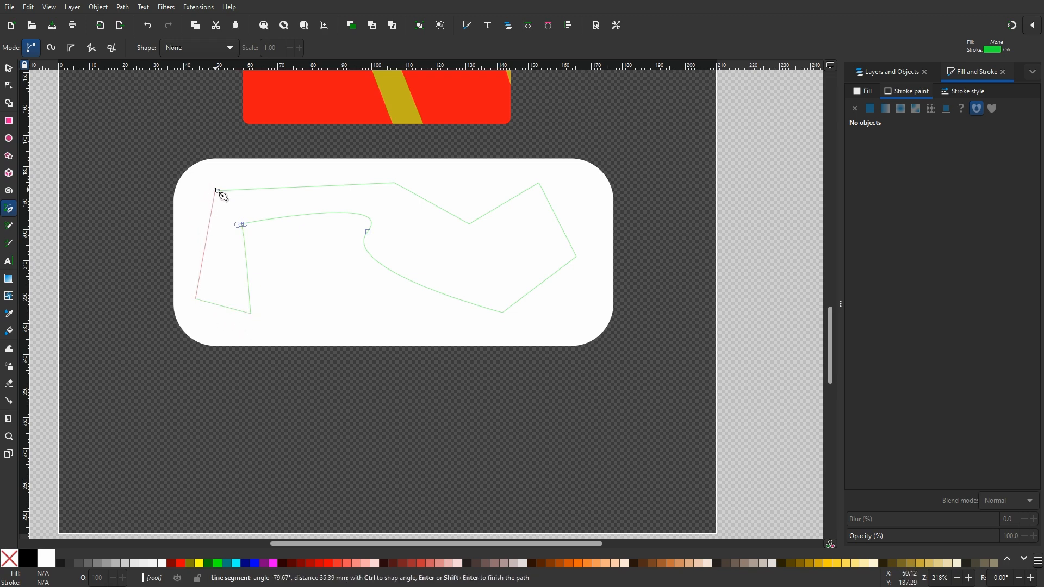
left_click(222, 194)
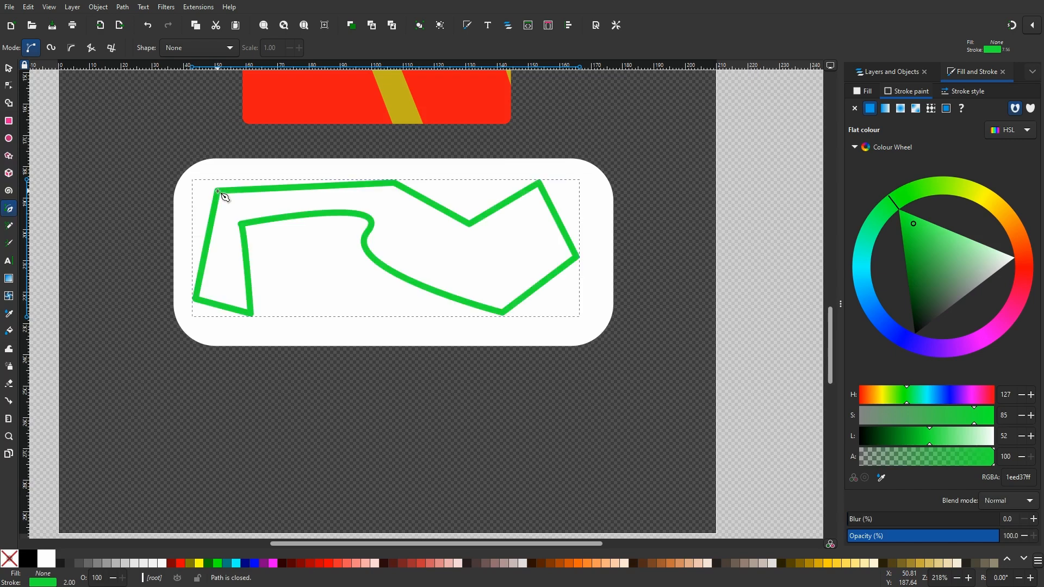
Bend the outline's top segment into an arc with the Node tool, add nodes and pull one down into a deep dip
left_click(9, 86)
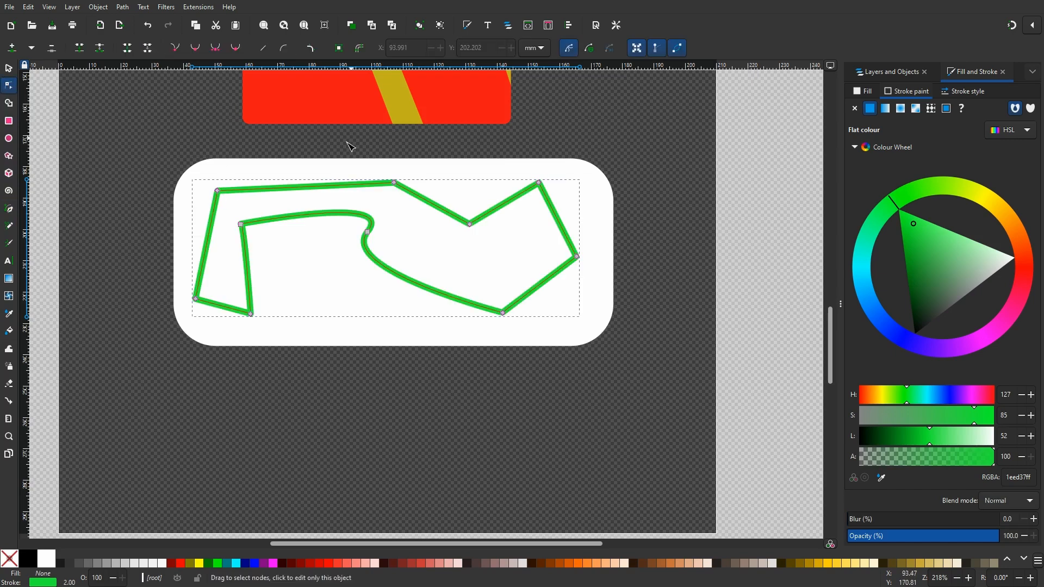
left_click_drag(309, 187, 311, 135)
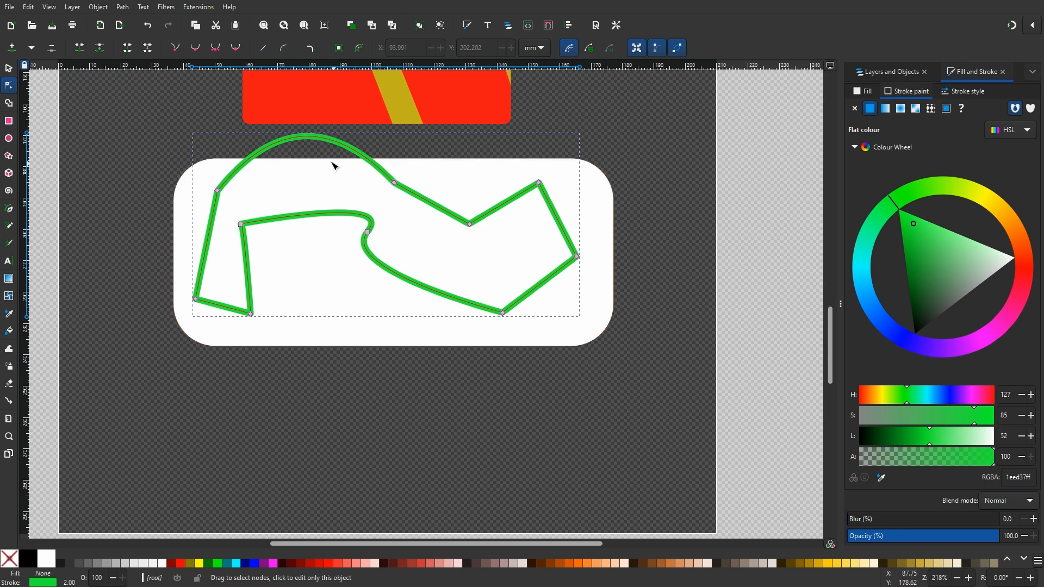
scroll(315, 142, "up", 2, "ctrl")
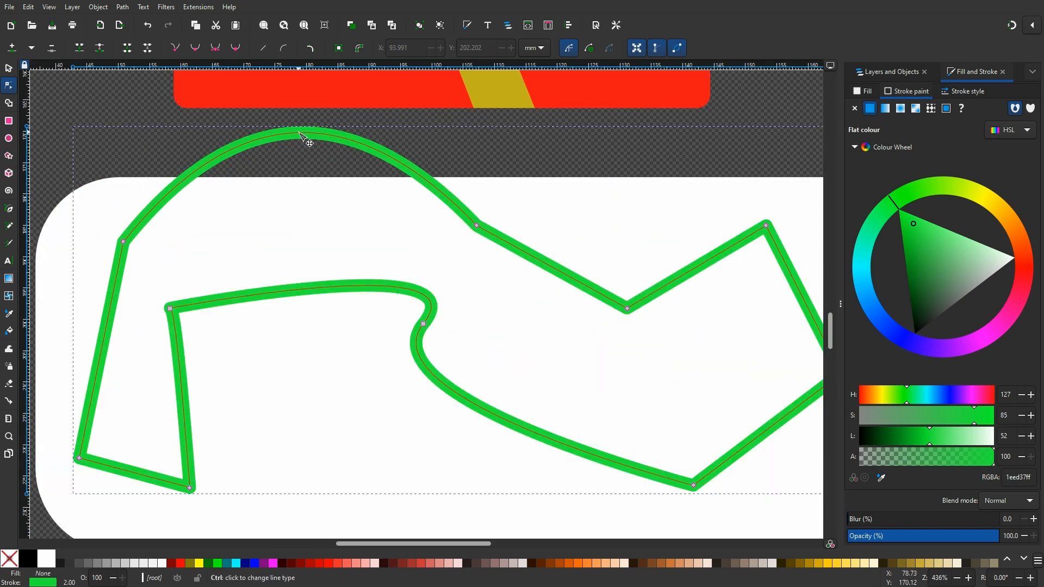
double_click(302, 136)
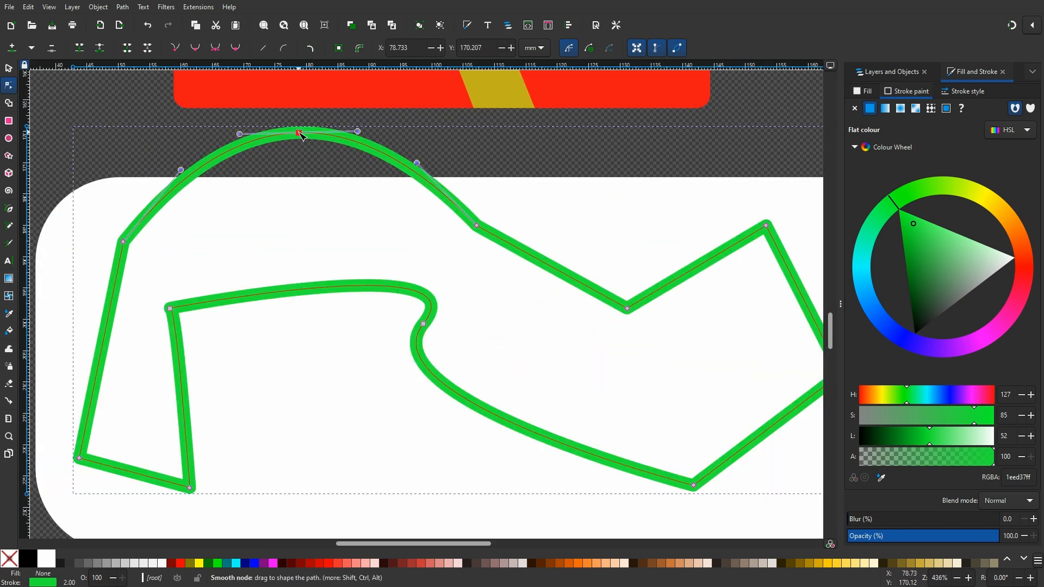
double_click(394, 158)
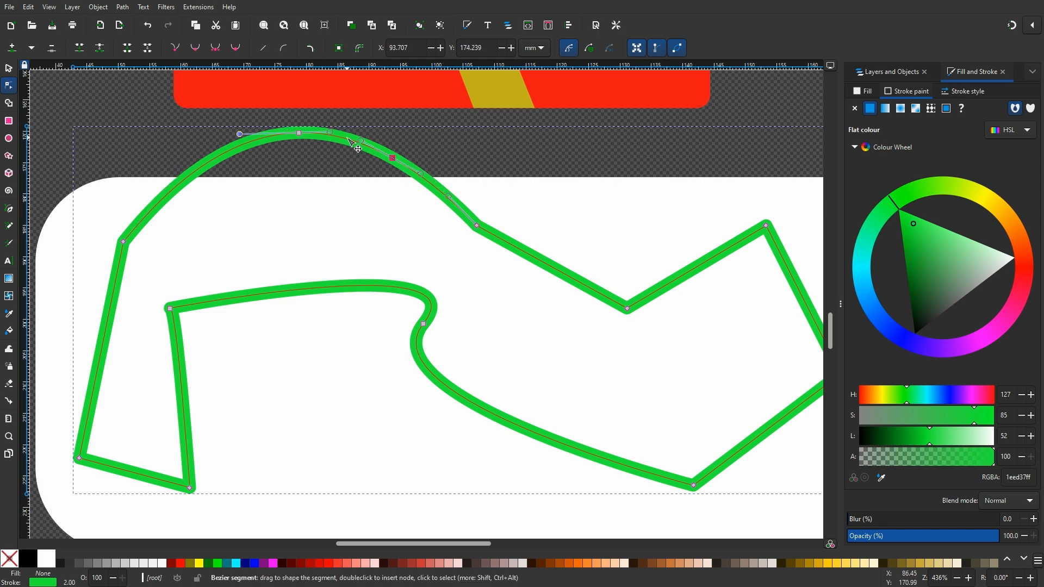
left_click_drag(352, 143, 319, 249)
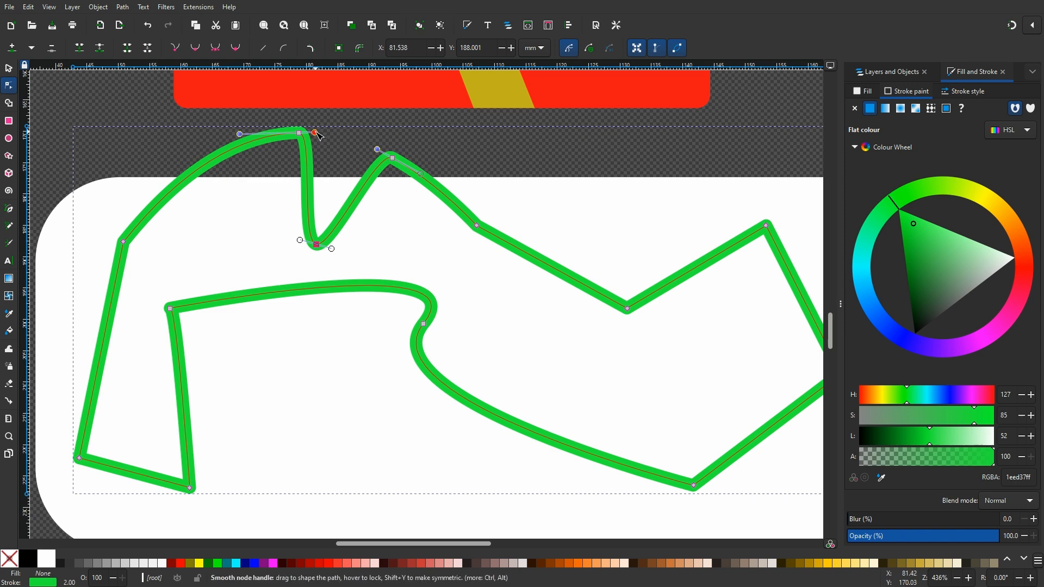
mouse_move(318, 134)
left_mouse_down()
mouse_move(411, 134)
mouse_move(348, 130)
mouse_move(315, 97)
mouse_move(256, 92)
mouse_move(199, 98)
mouse_move(188, 141)
mouse_move(238, 234)
mouse_move(335, 185)
mouse_move(393, 128)
mouse_move(336, 134)
left_mouse_up()
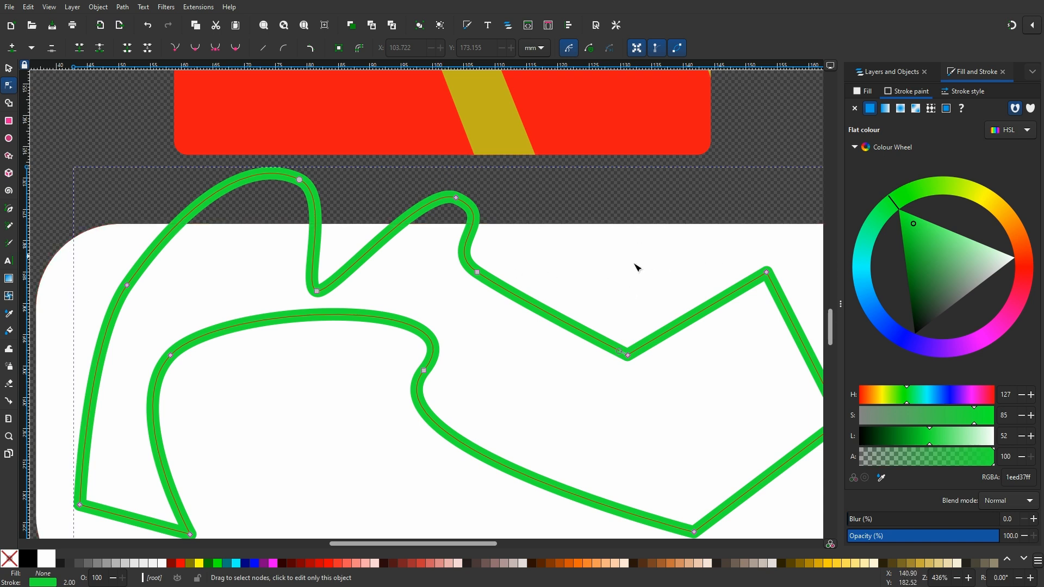
Insert extra nodes on the upper-left curve of the track outline and delete them again
left_click_drag(92, 146, 314, 306)
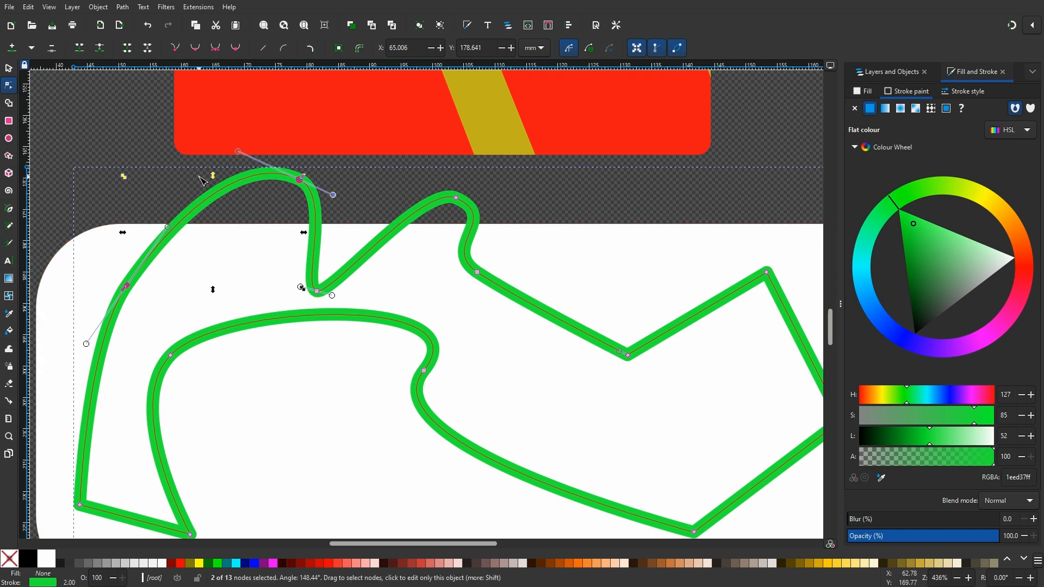
left_click(12, 48)
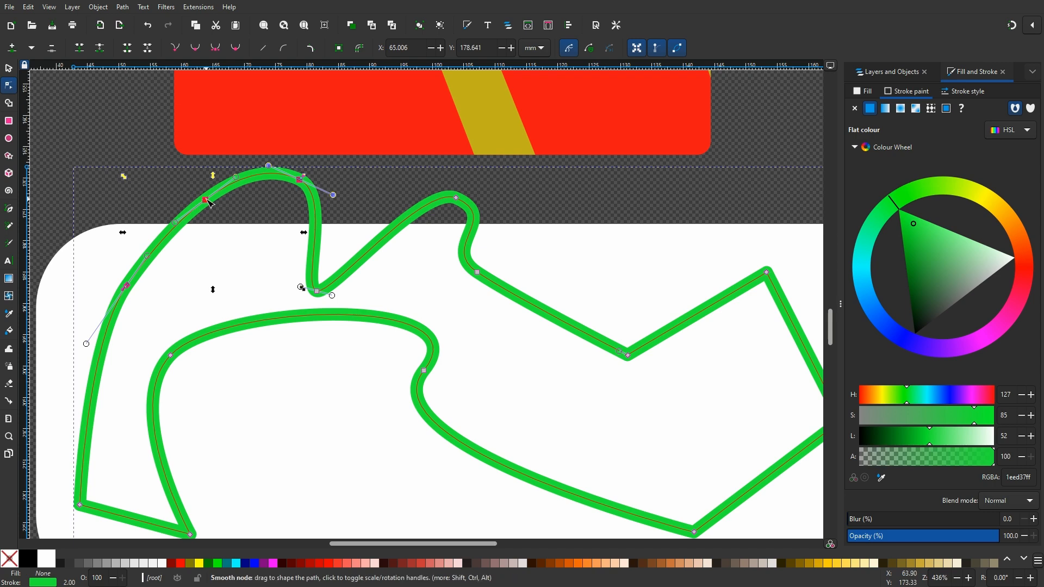
mouse_move(205, 201)
left_mouse_down()
mouse_move(182, 230)
mouse_move(231, 194)
mouse_move(203, 203)
left_mouse_up()
left_click(166, 170)
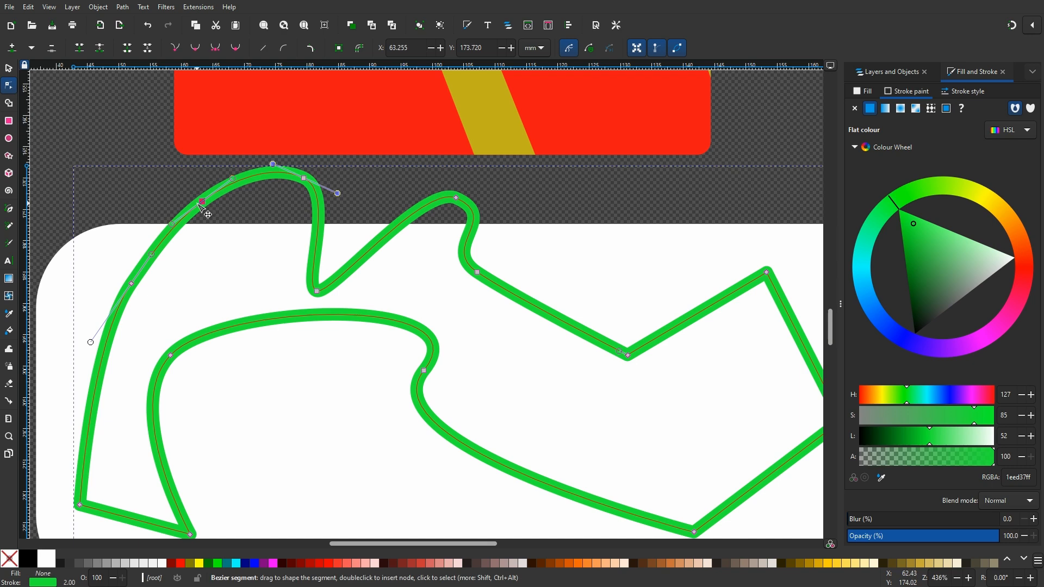
key("Delete")
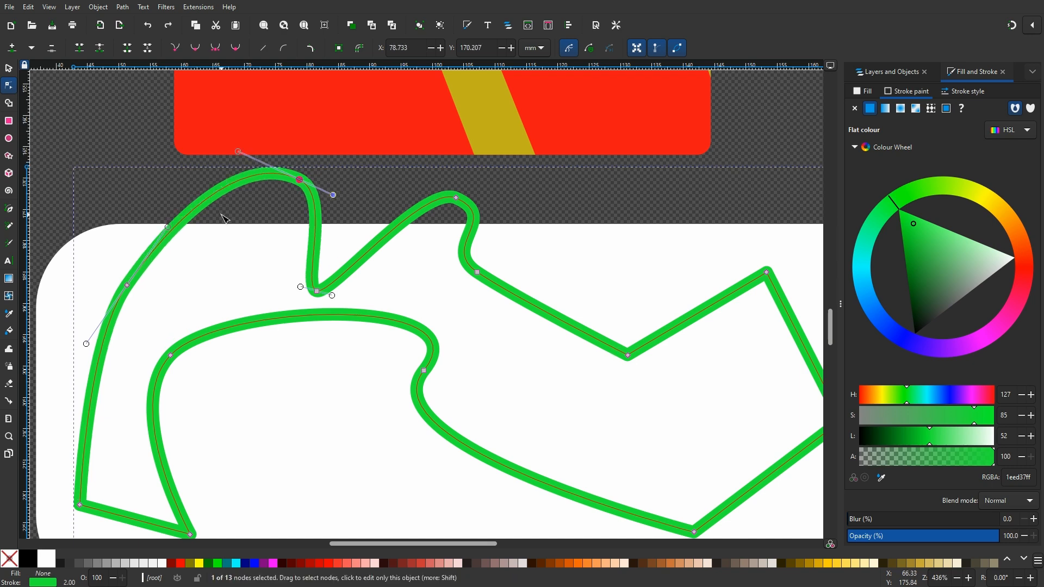
double_click(250, 177)
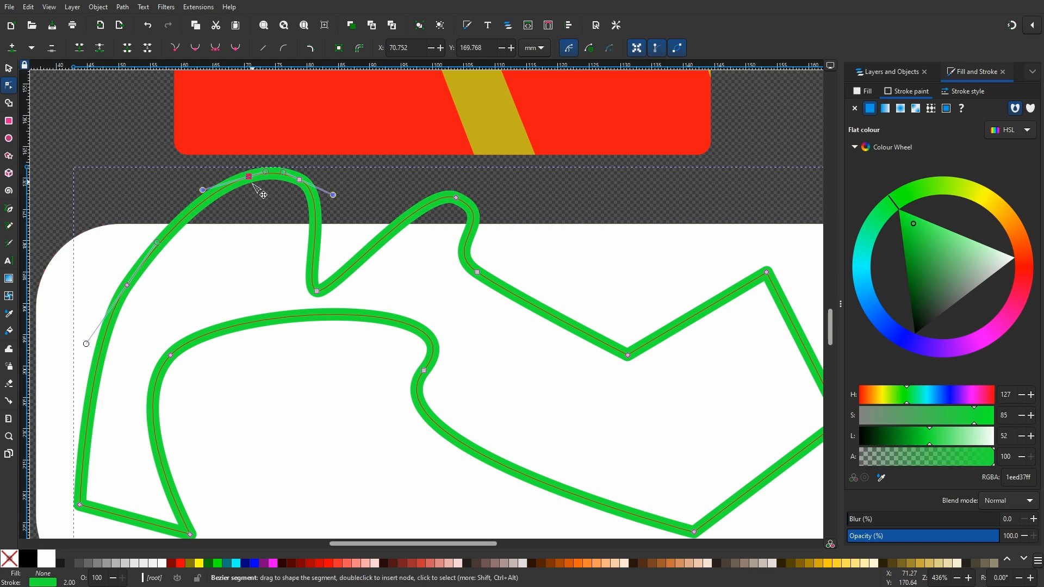
key("Delete")
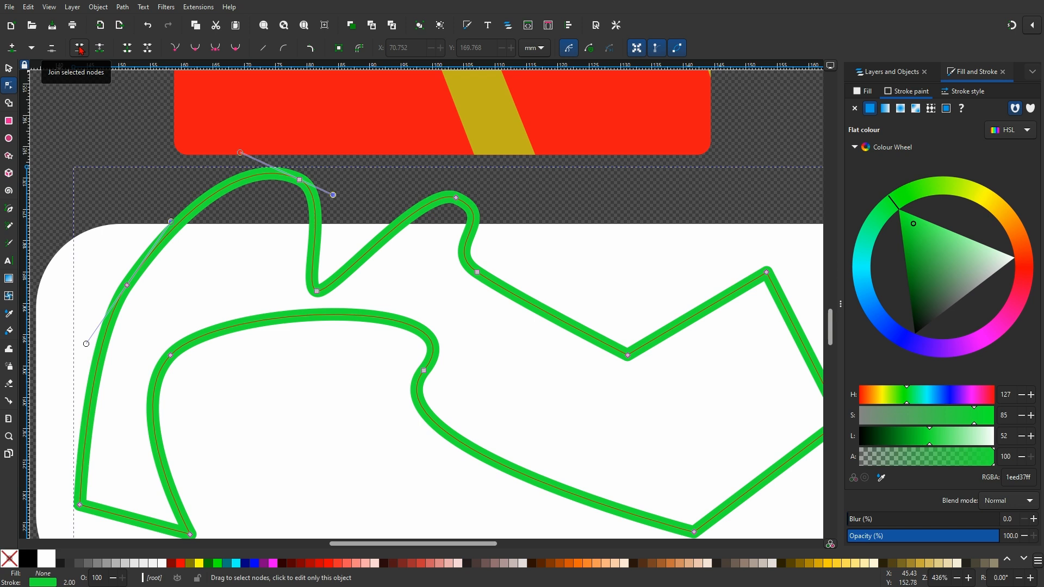
Break the path at the top peak node, then move one endpoint onto the other and join them into one node
left_click(300, 180)
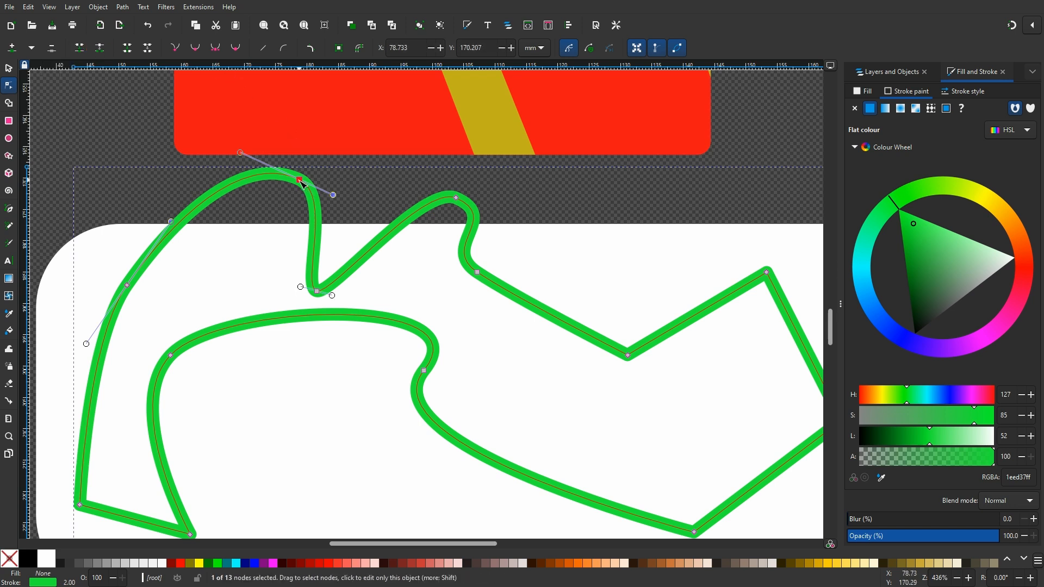
left_click(100, 48)
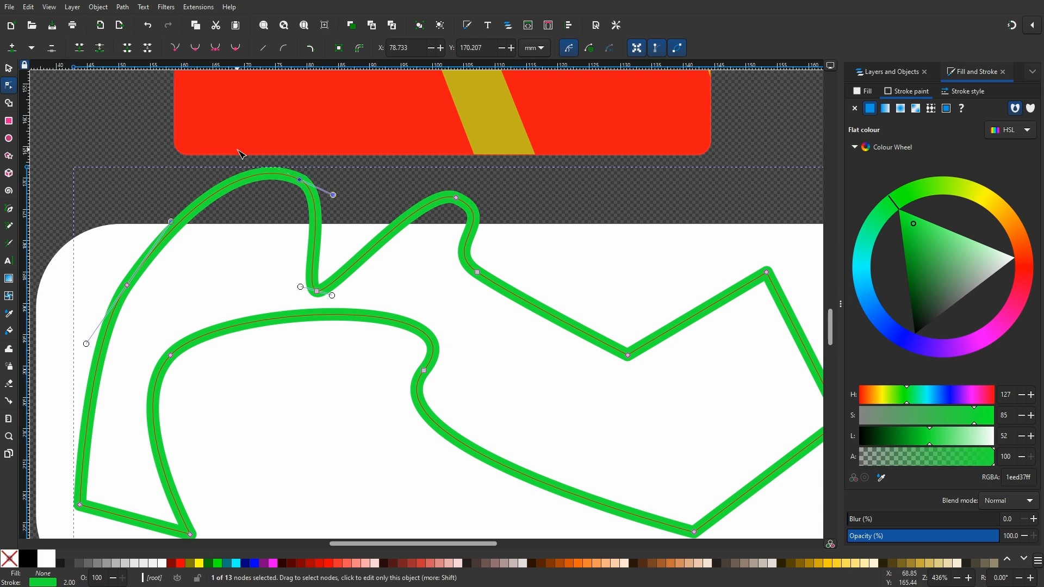
left_click_drag(301, 180, 256, 205)
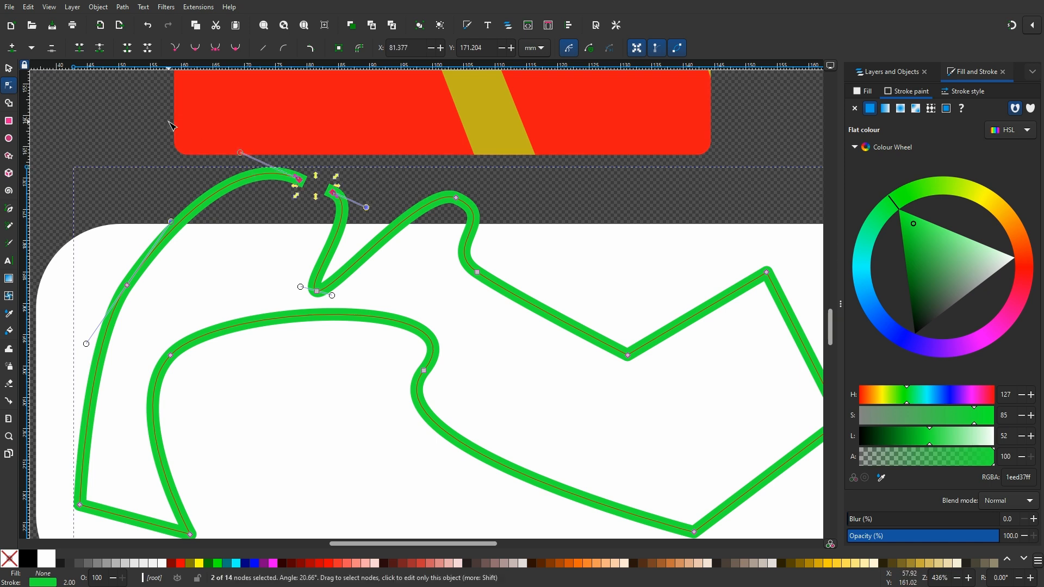
left_click(80, 49)
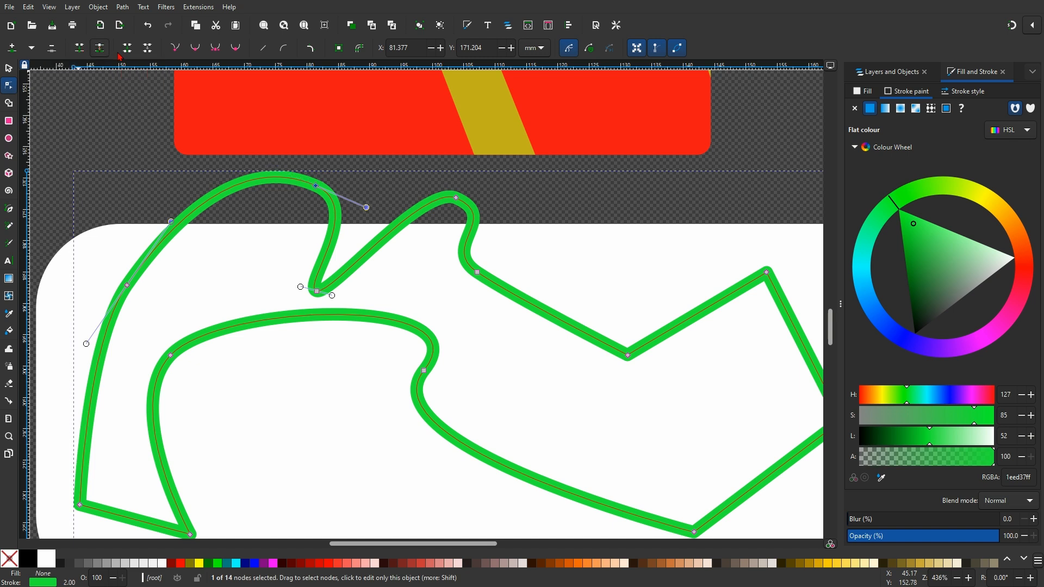
left_click_drag(316, 186, 348, 196)
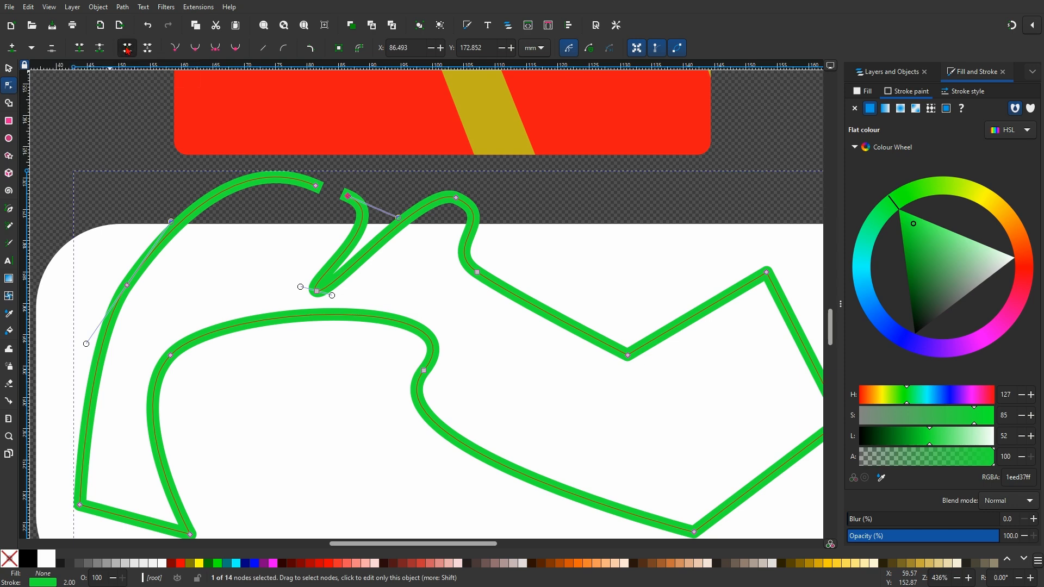
left_click_drag(314, 160, 371, 237)
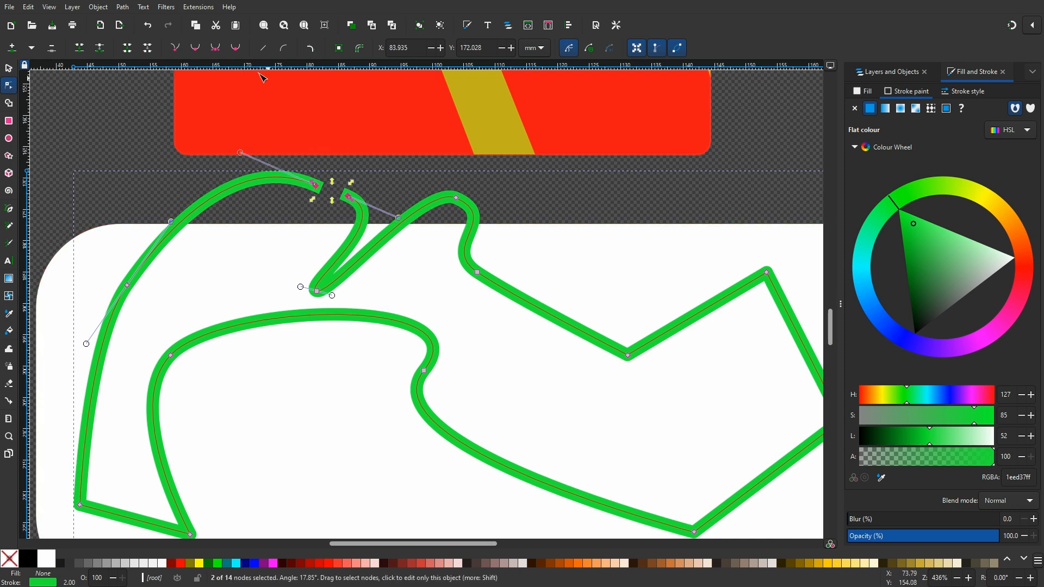
left_click(126, 52)
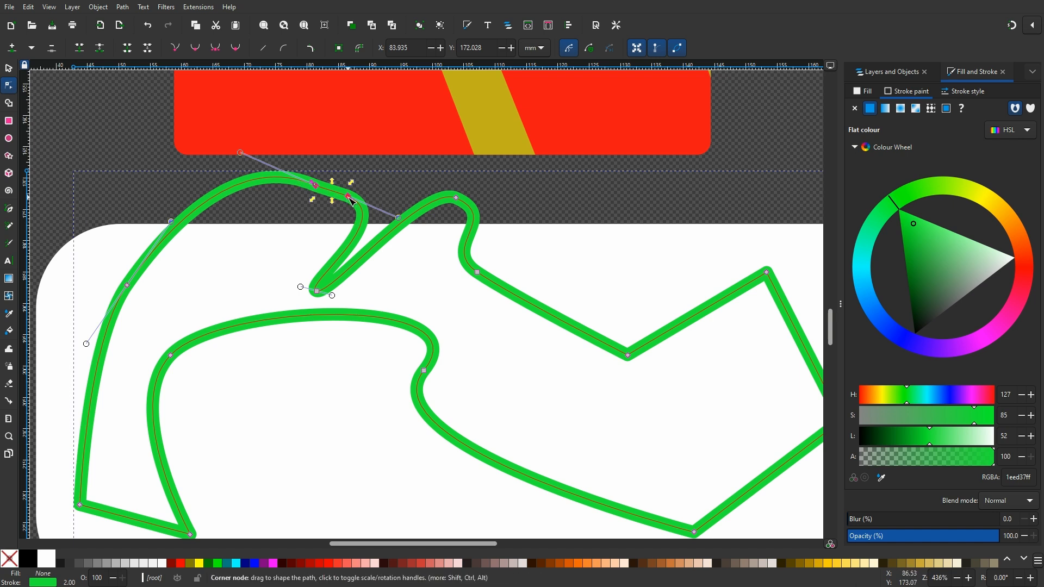
left_click(148, 48)
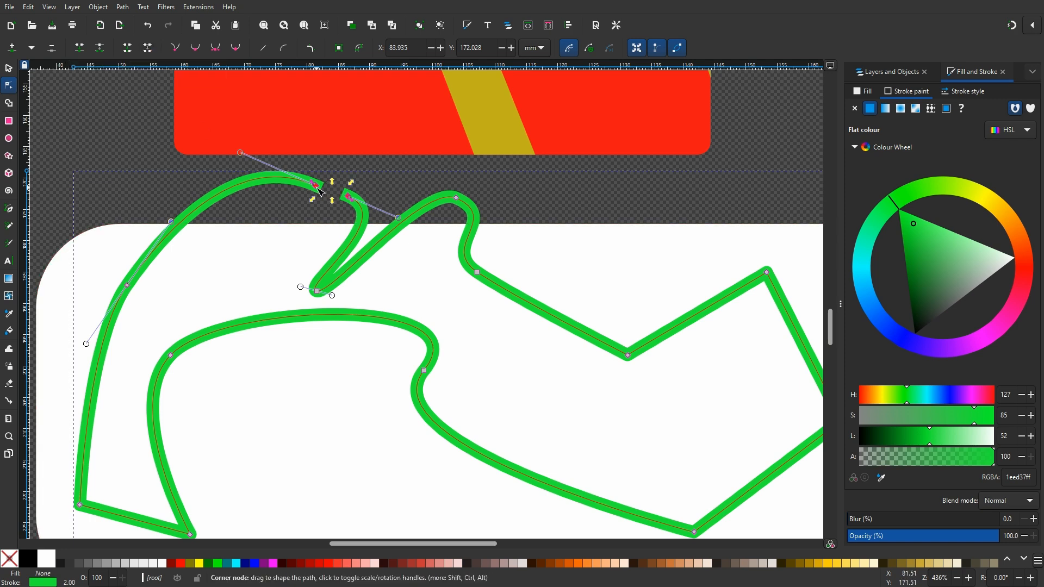
key("Escape")
left_click_drag(319, 188, 348, 197)
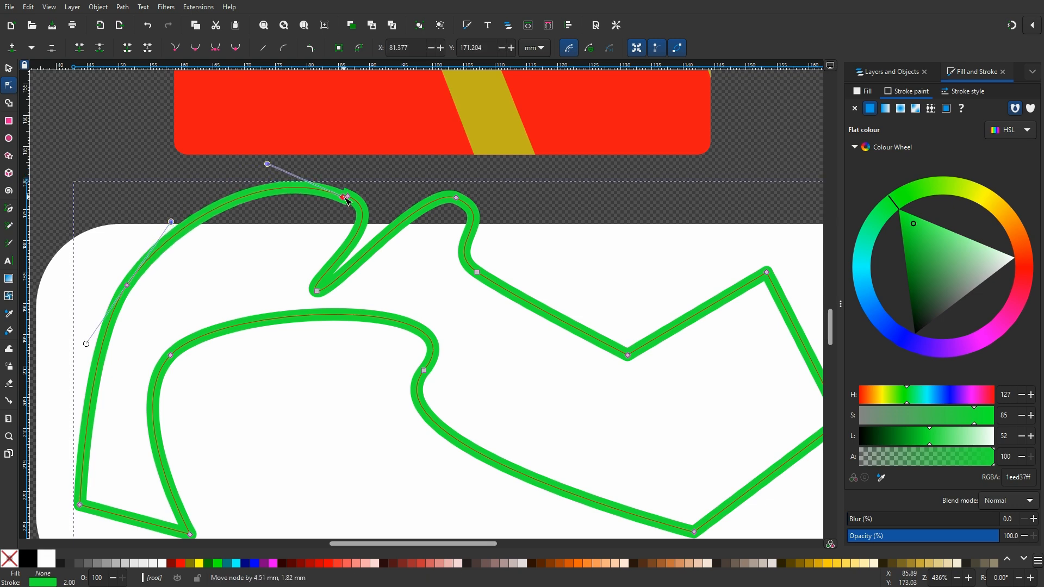
left_click(82, 49)
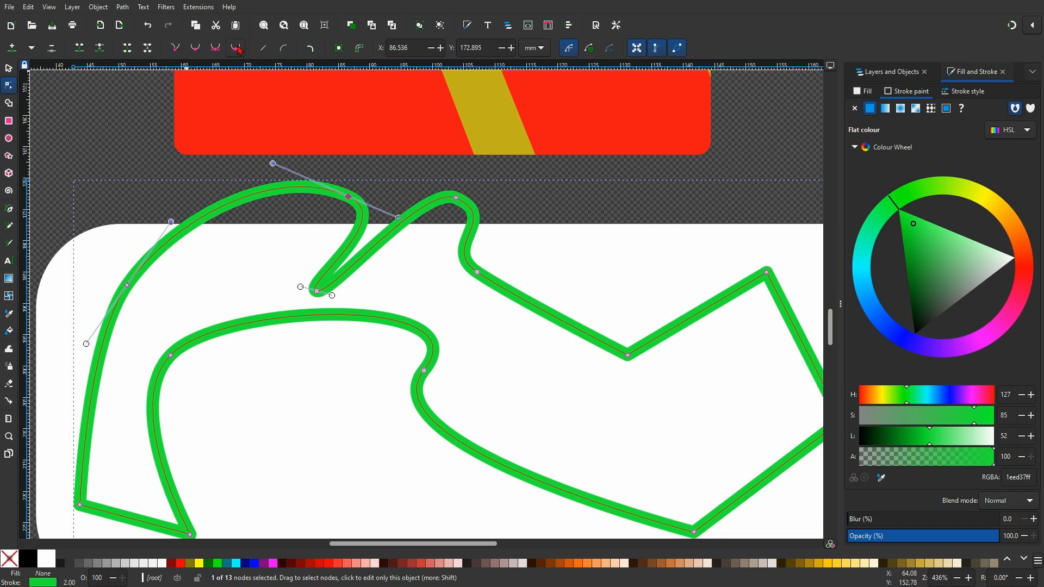
Make the joined node a corner and adjust the handles of the inner bend node in the track's middle
left_click(179, 49)
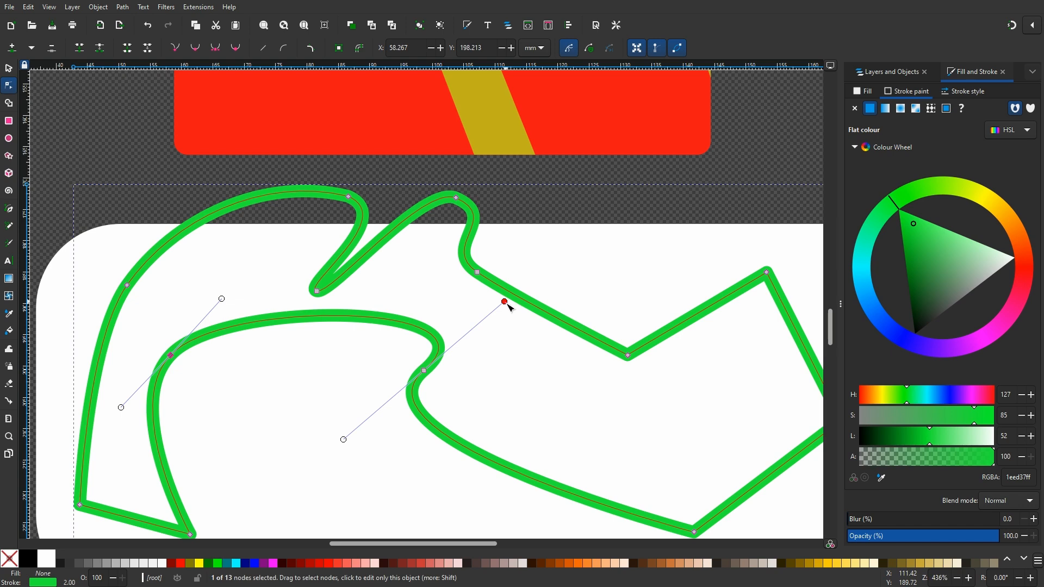
mouse_move(507, 305)
left_mouse_down()
mouse_move(516, 336)
mouse_move(498, 304)
mouse_move(504, 322)
left_mouse_up()
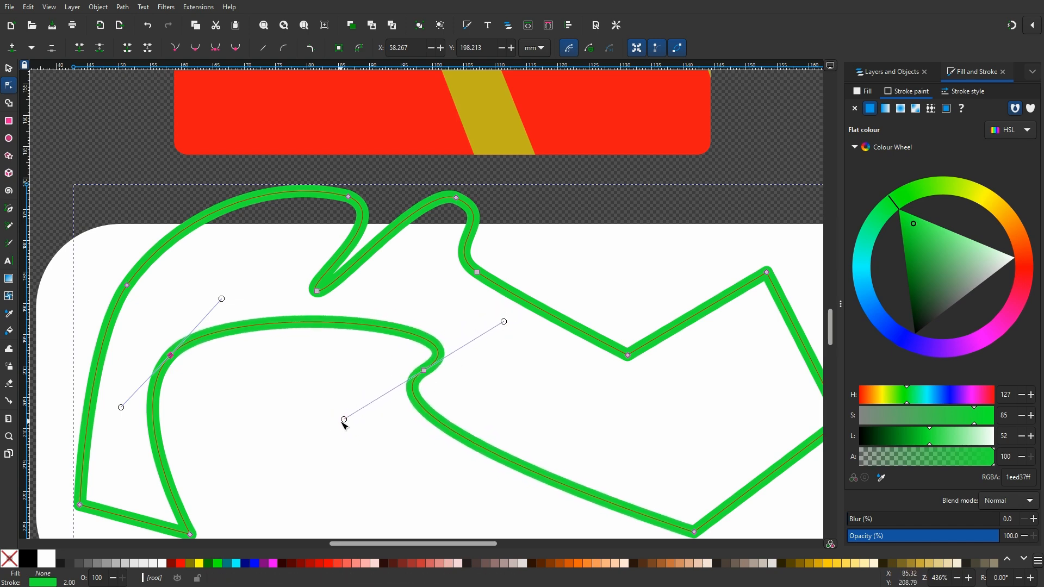
mouse_move(344, 420)
left_mouse_down()
mouse_move(340, 387)
mouse_move(373, 450)
mouse_move(345, 409)
left_mouse_up()
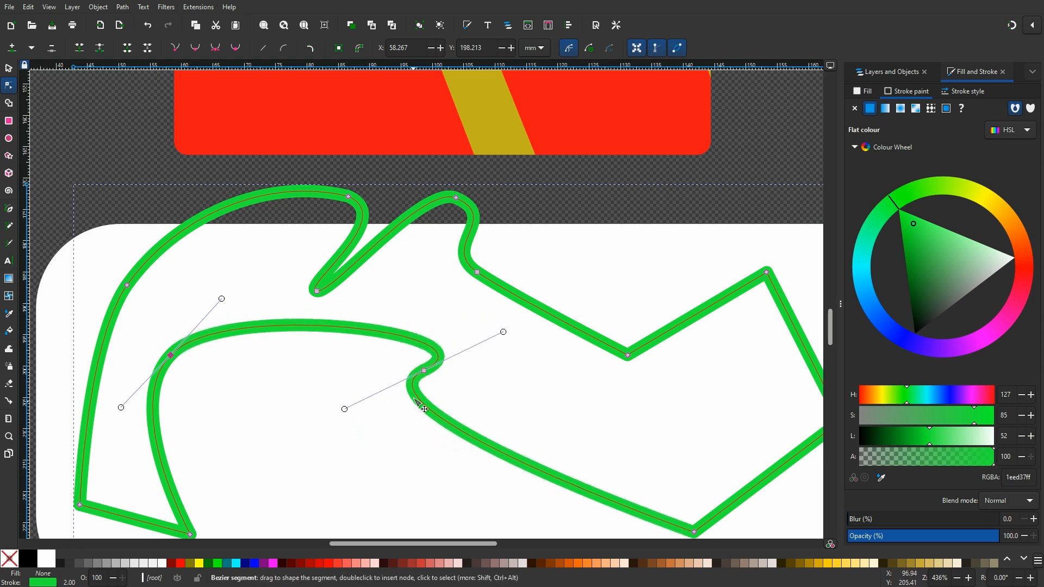
Make the inner bend node a corner, adjust both its handles, then turn it smooth again and refine its handle
left_click(425, 372)
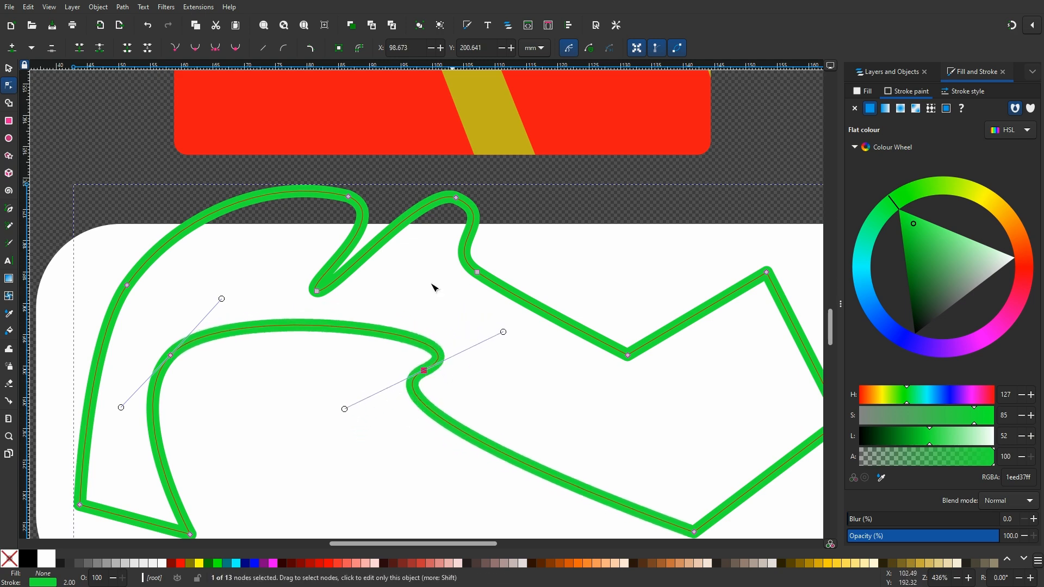
left_click(175, 49)
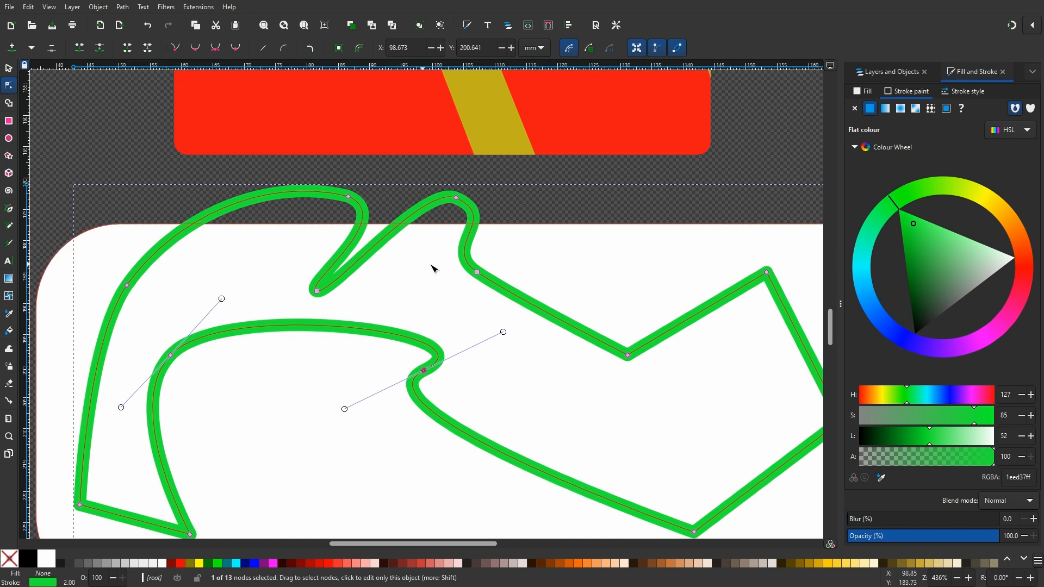
left_click_drag(503, 332, 468, 313)
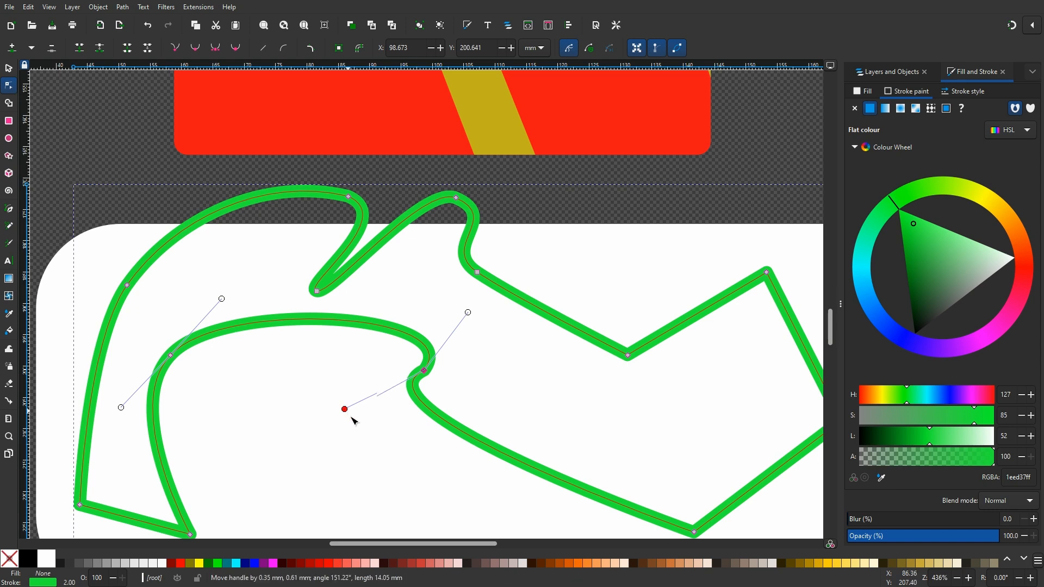
mouse_move(345, 410)
left_mouse_down()
mouse_move(391, 445)
mouse_move(331, 398)
mouse_move(384, 445)
mouse_move(344, 413)
left_mouse_up()
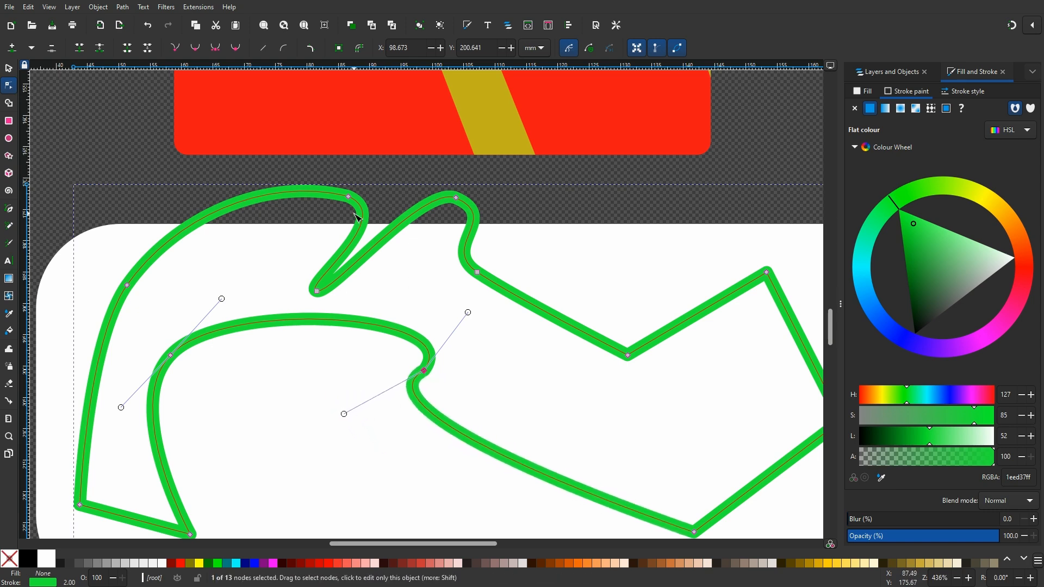
left_click(196, 49)
mouse_move(481, 327)
left_mouse_down()
mouse_move(471, 303)
mouse_move(479, 323)
left_mouse_up()
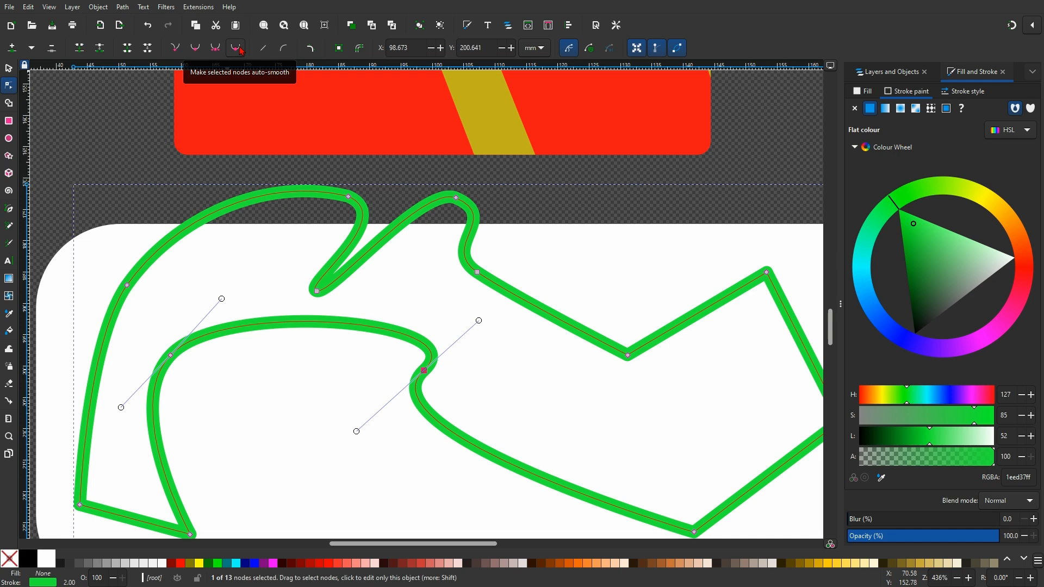
Auto-smooth the lower V node of the track outline and make the right peak node symmetric
left_click(628, 356)
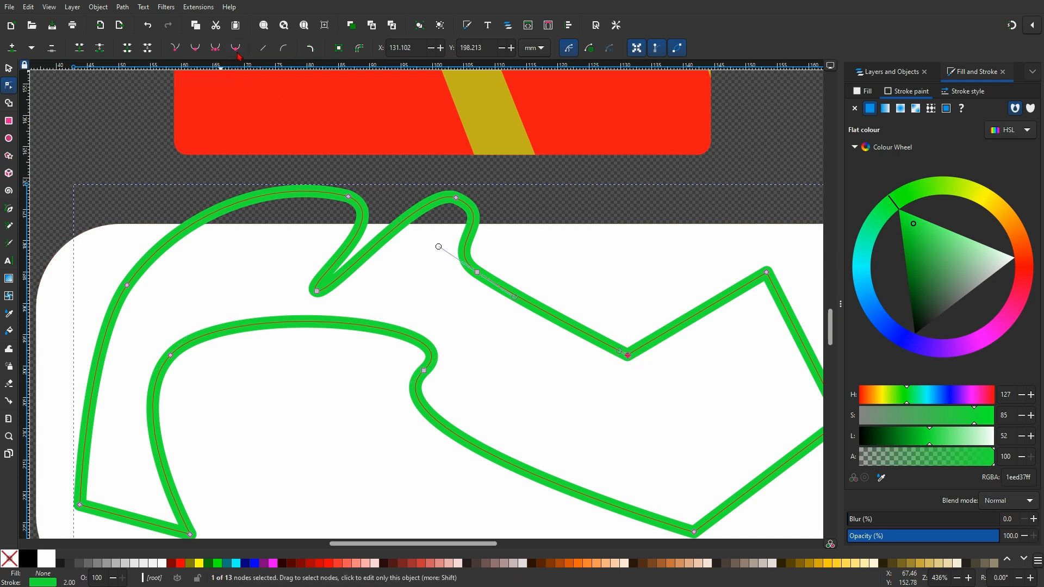
left_click(237, 48)
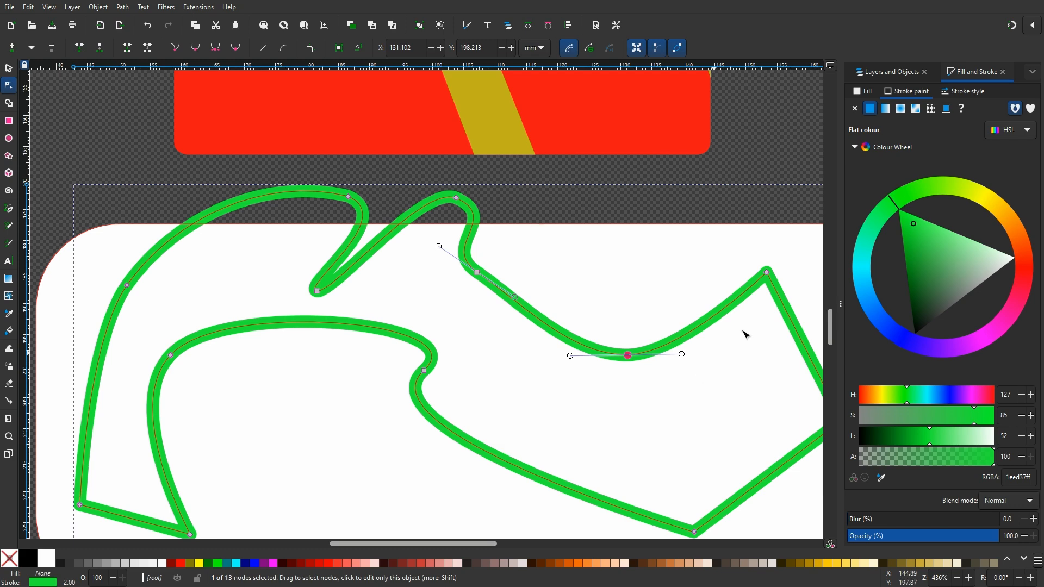
left_click(767, 272)
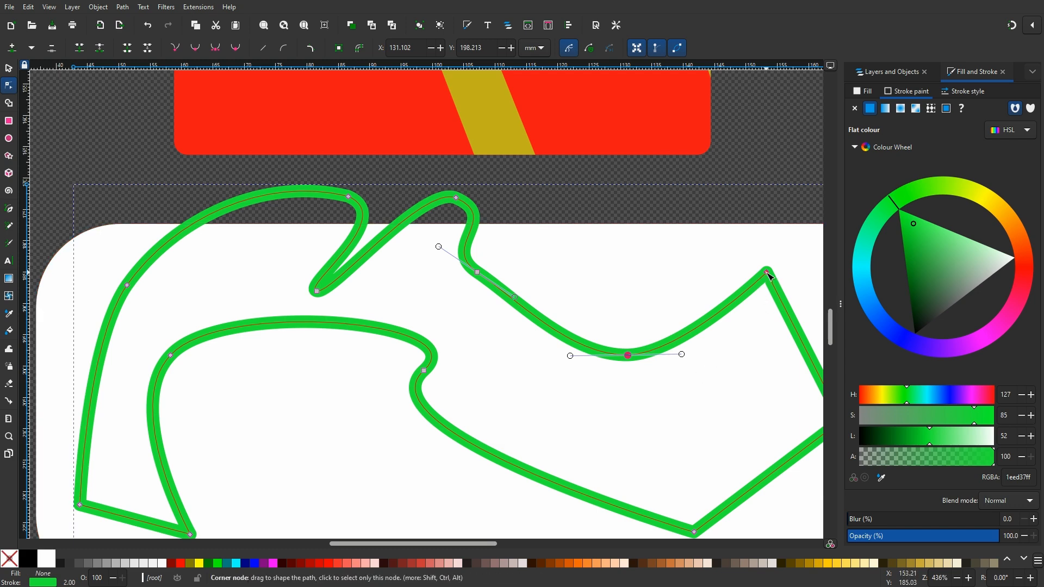
left_click(216, 48)
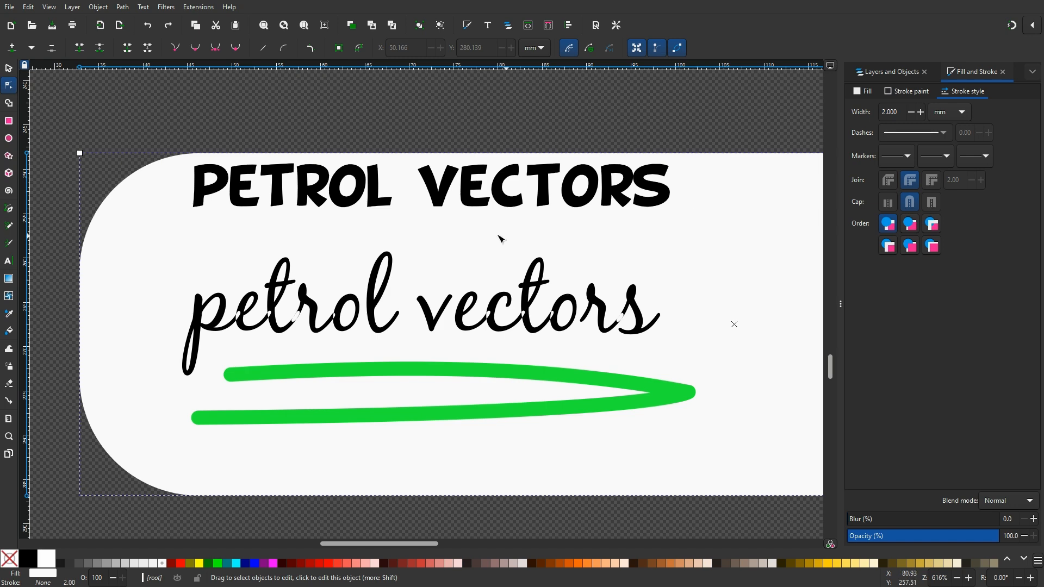
Zoom in to inspect the overlapping letter strokes of the script 'petrol vectors' text
scroll(446, 211, "up", 3, "ctrl")
left_click_drag(371, 213, 749, 330)
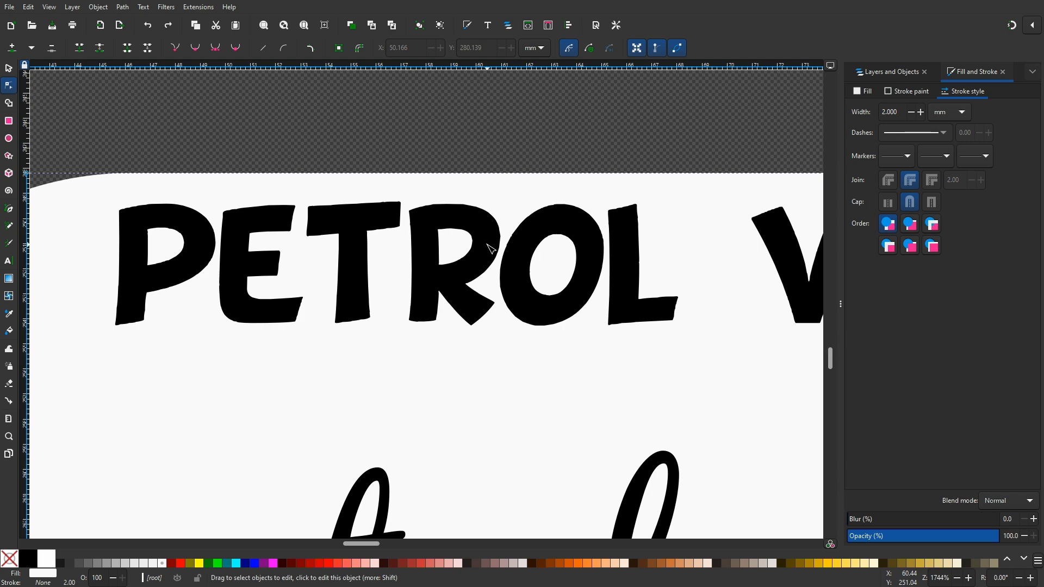
scroll(486, 253, "down", 12)
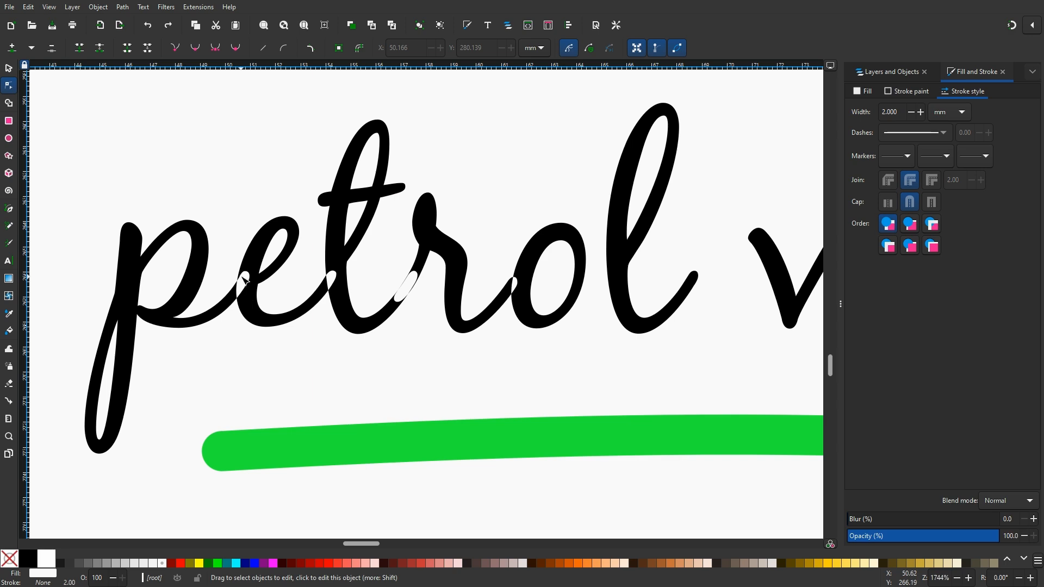
scroll(245, 273, "up", 5)
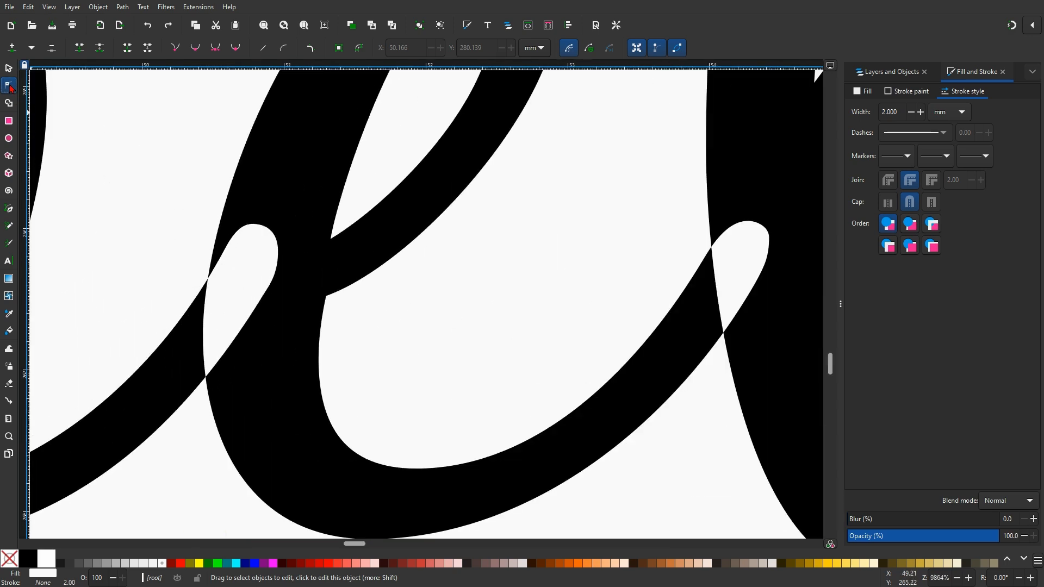
left_click(261, 300)
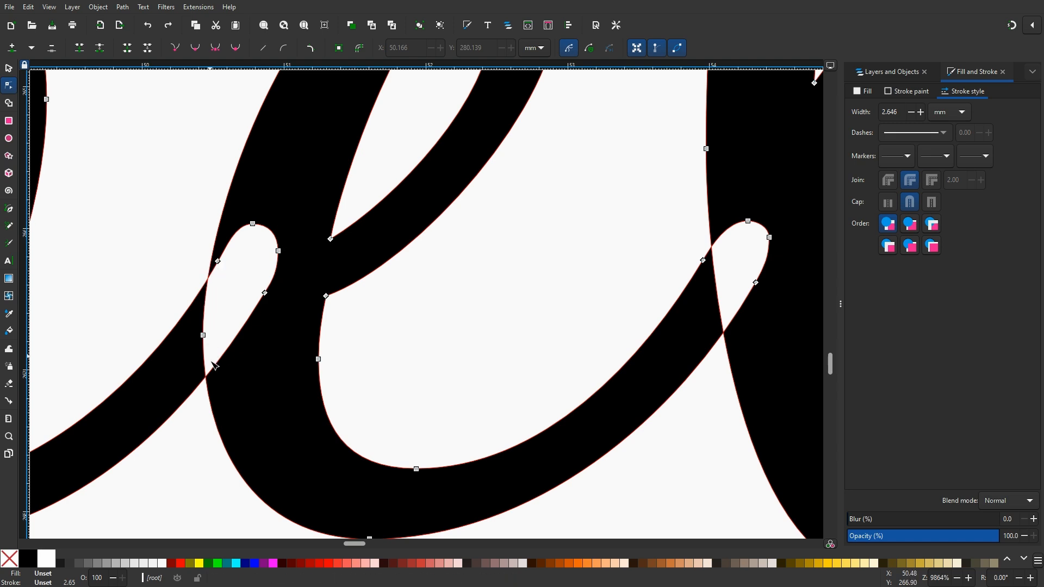
scroll(269, 326, "down", 3)
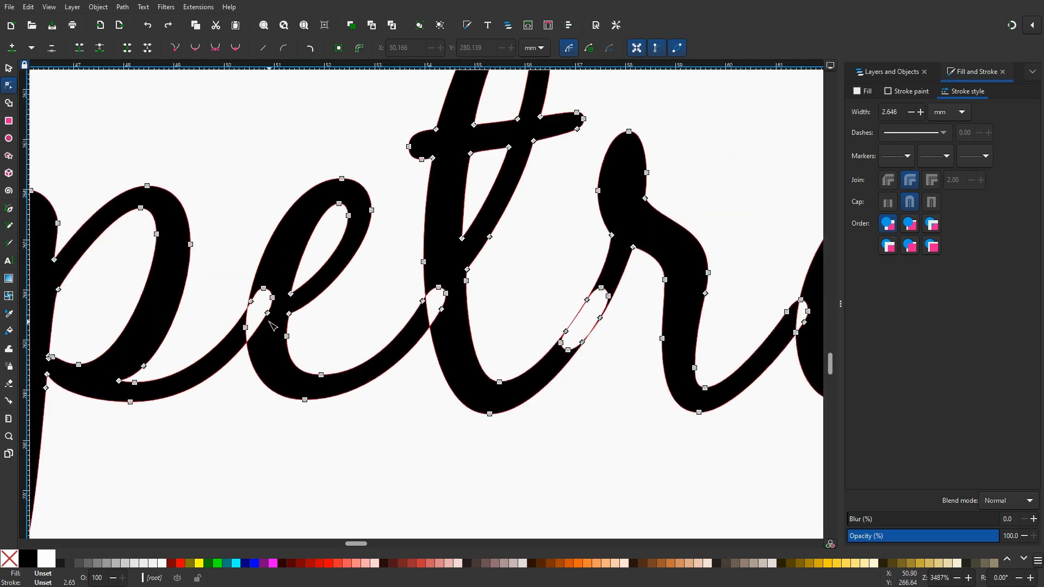
scroll(273, 326, "down", 3)
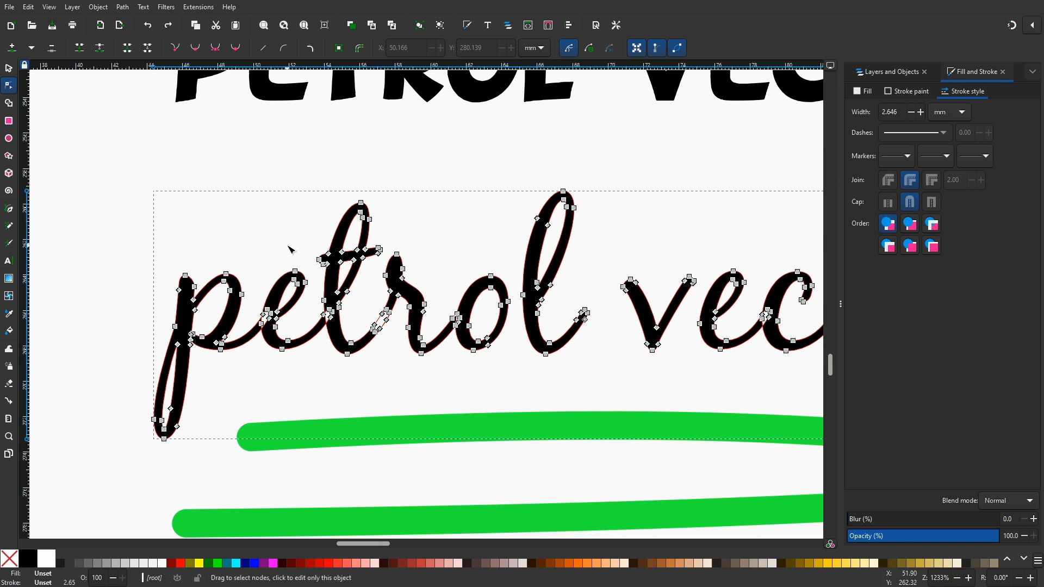
scroll(221, 186, "down", 2)
scroll(221, 187, "right", 3)
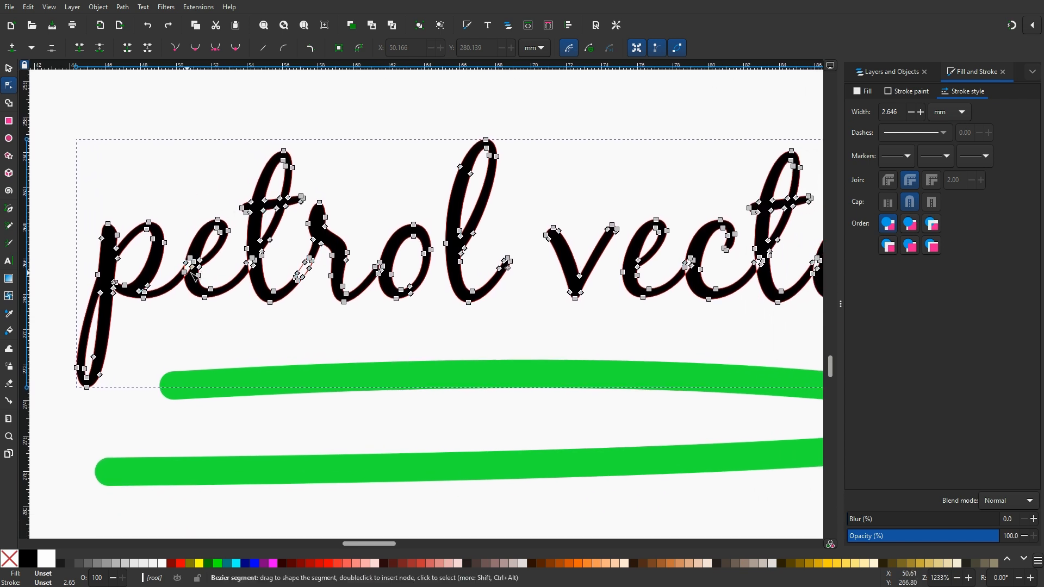
Select the script text path, apply Union to it, and undo the union
left_click(8, 68)
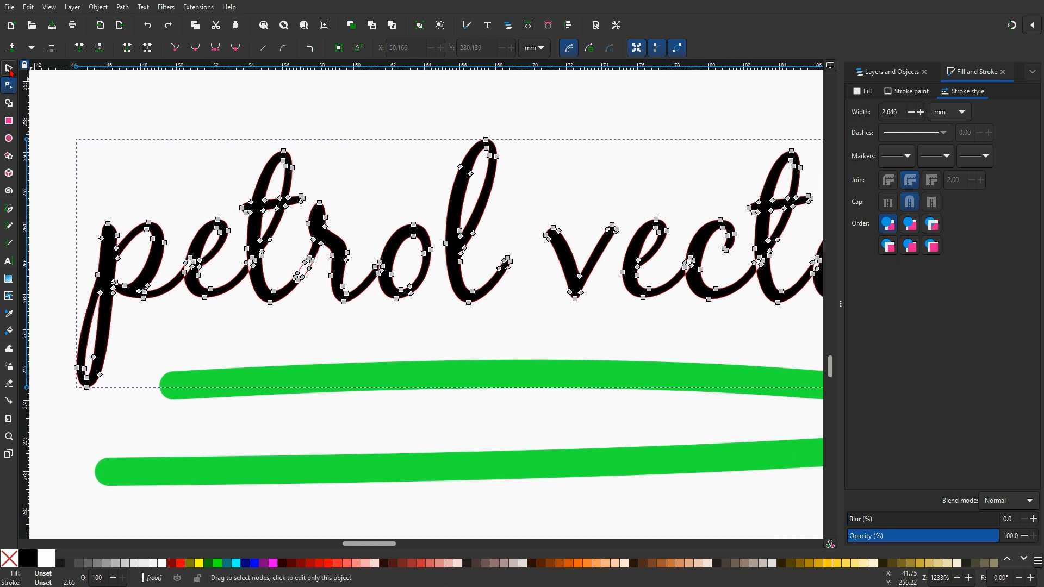
left_click(197, 251)
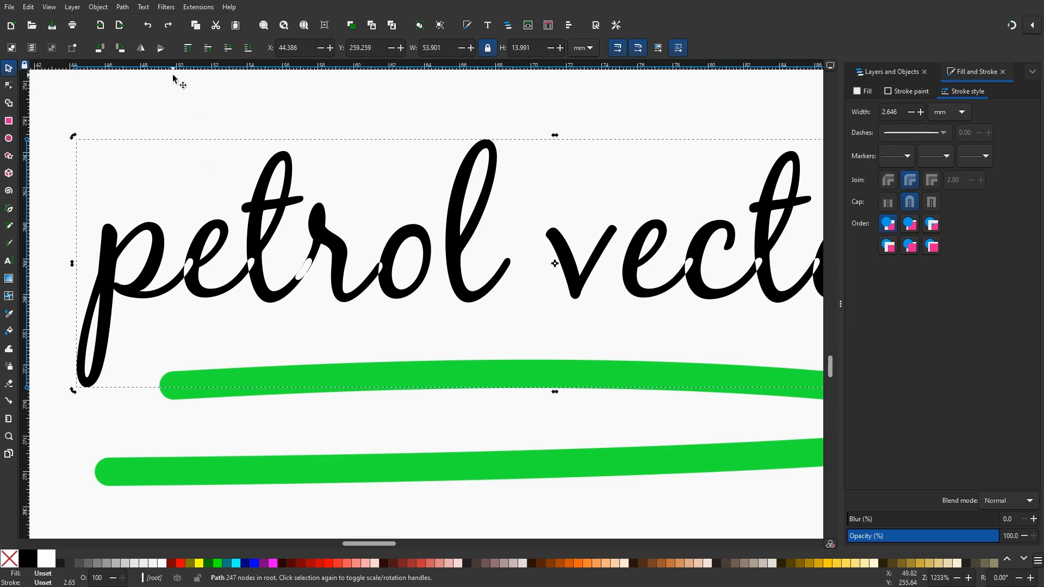
left_click(124, 7)
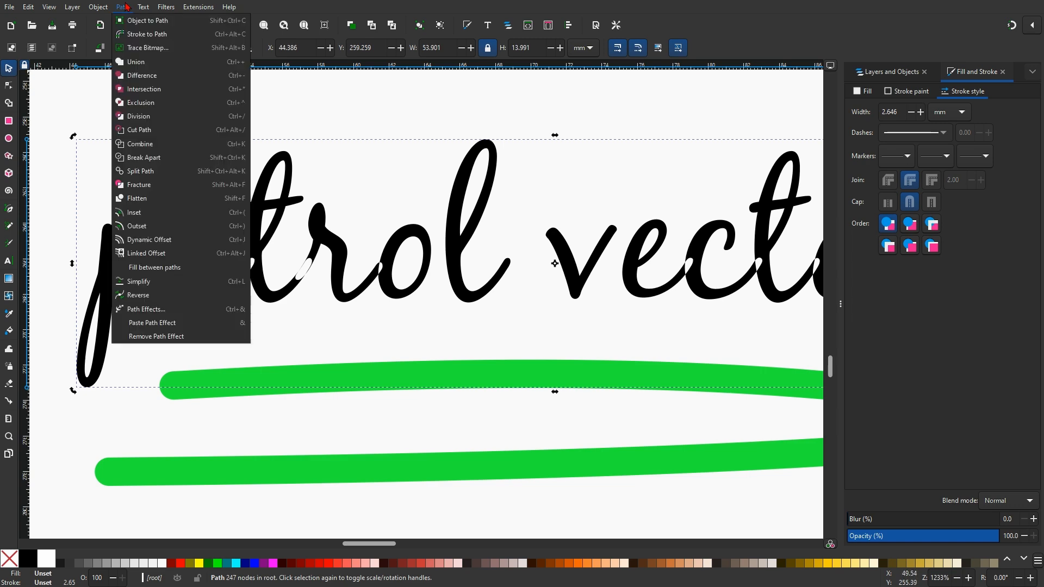
left_click(142, 67)
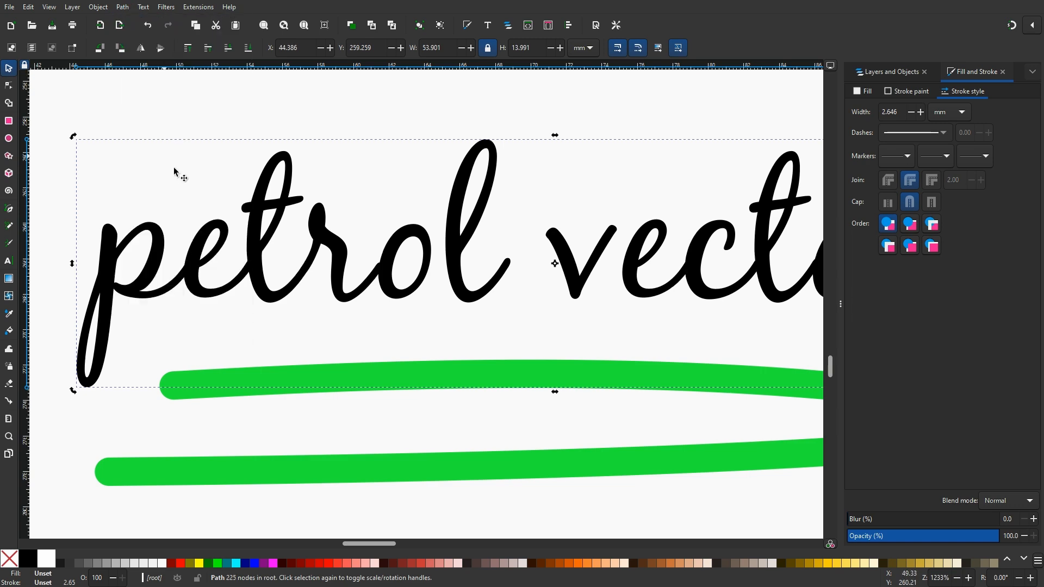
scroll(193, 275, "up", 5)
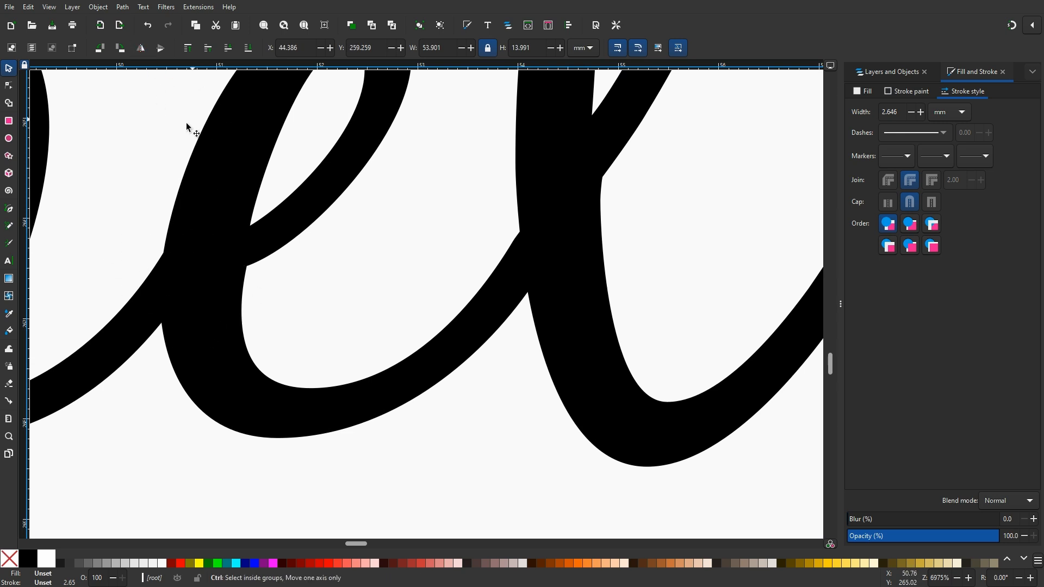
key("ctrl+z")
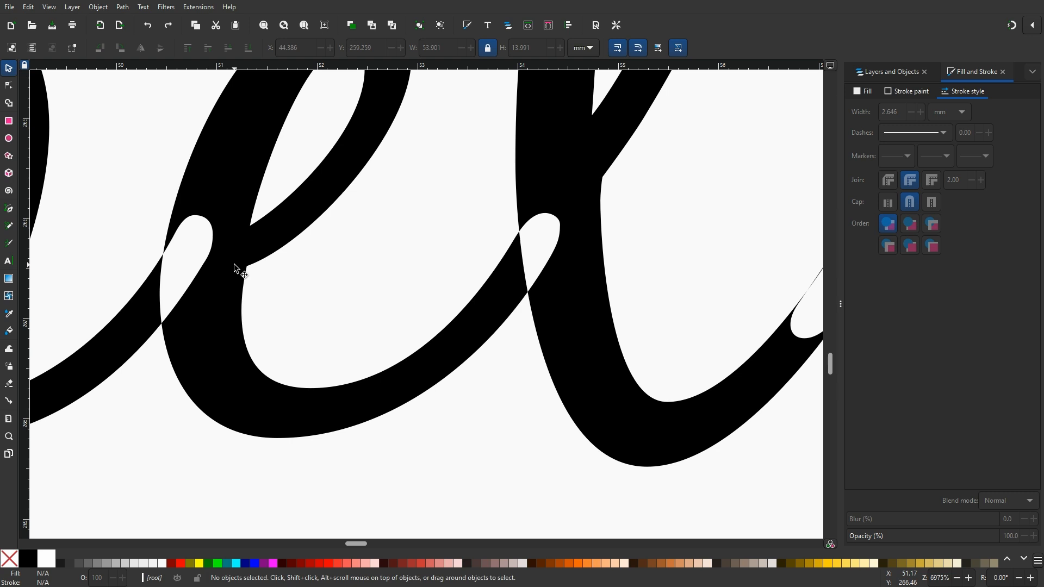
Apply Union to the script 'petrol vectors' path to merge its overlapping strokes
left_click(122, 7)
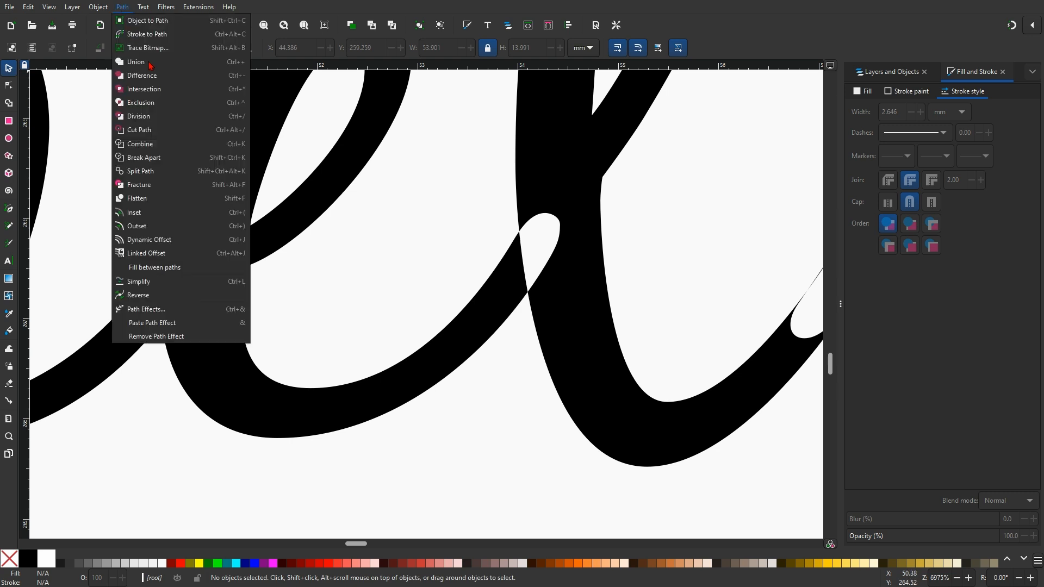
left_click(144, 66)
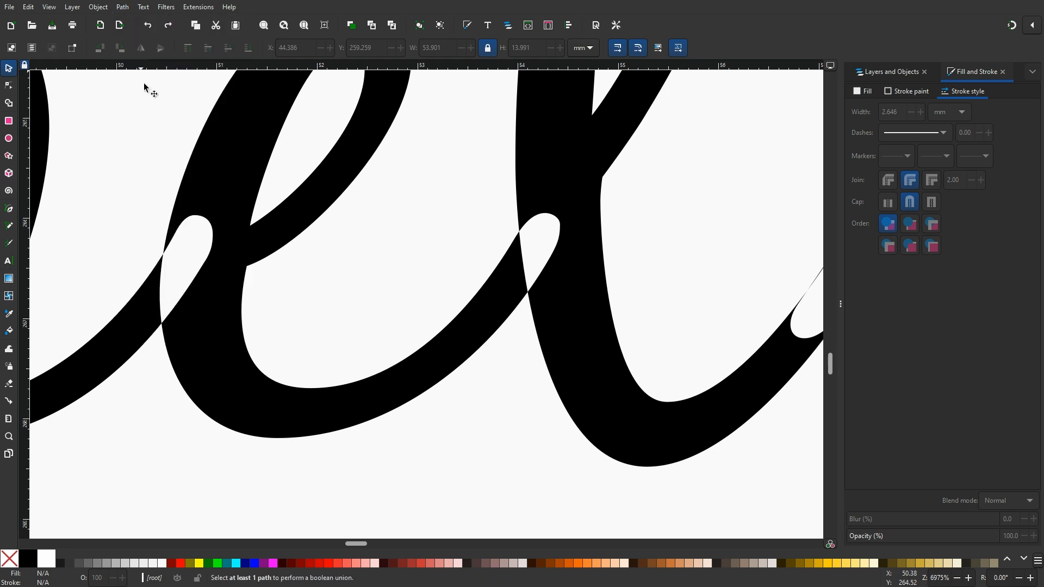
left_click(121, 8)
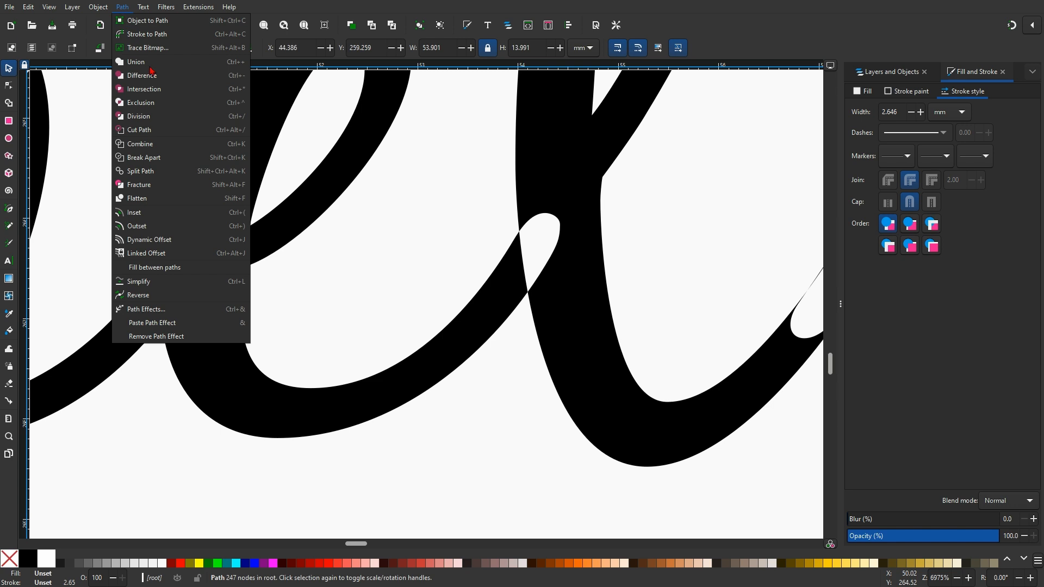
left_click(144, 66)
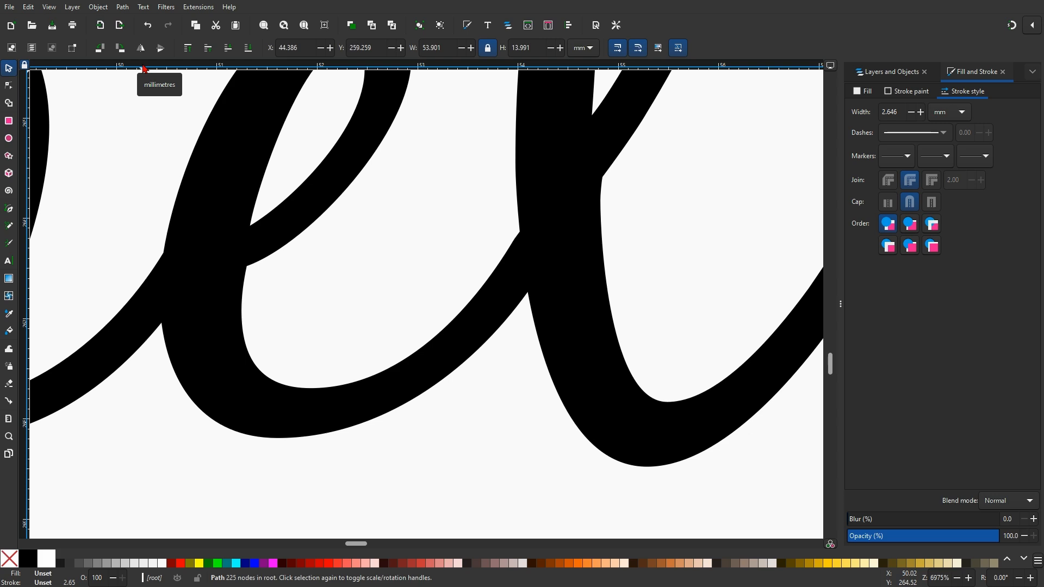
scroll(246, 159, "down", 7)
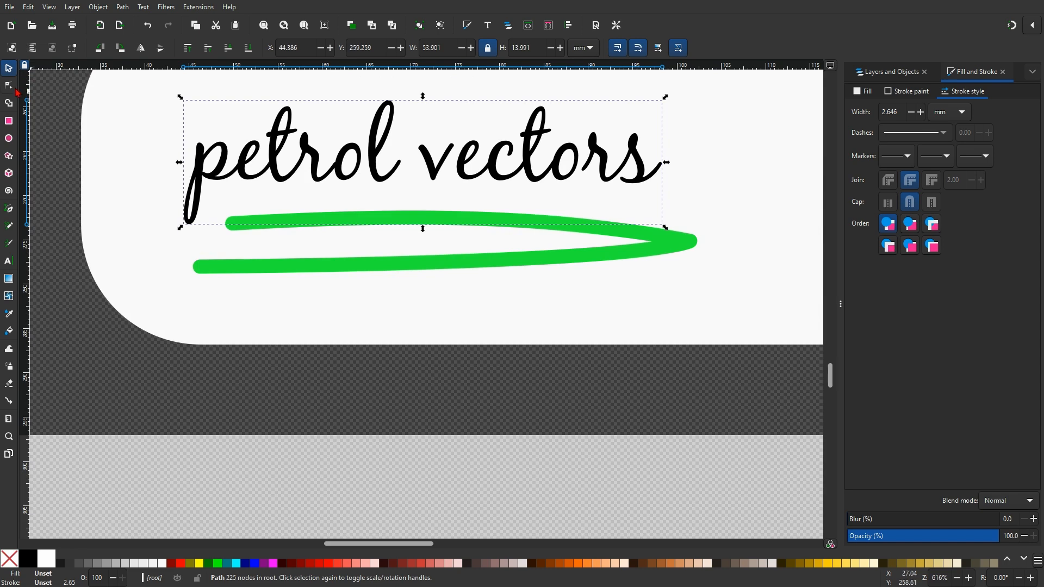
Convert the green swoosh stroke under the text to a path and ungroup it
left_click(675, 246)
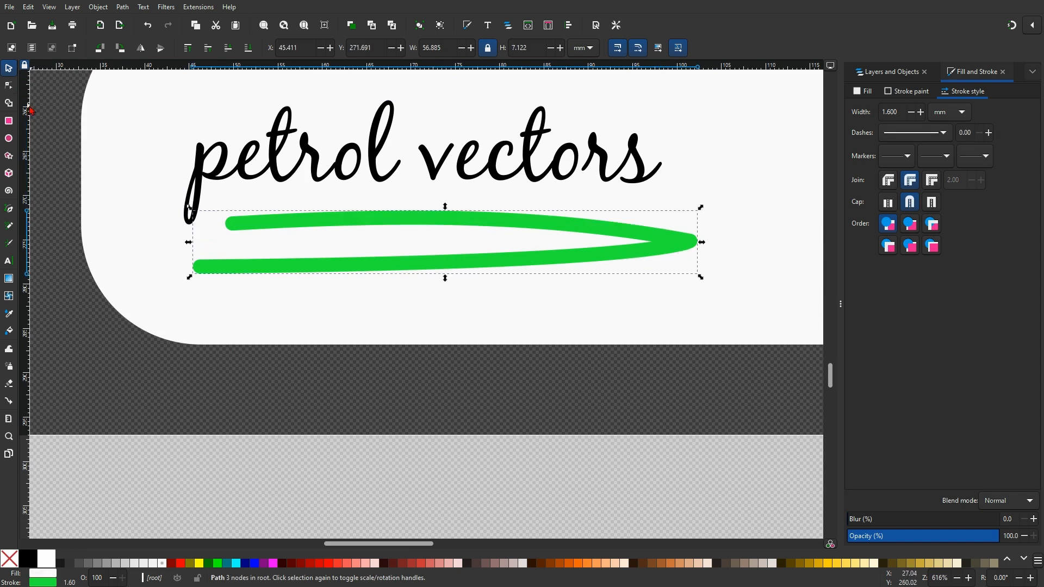
left_click(9, 86)
scroll(228, 227, "up", 3)
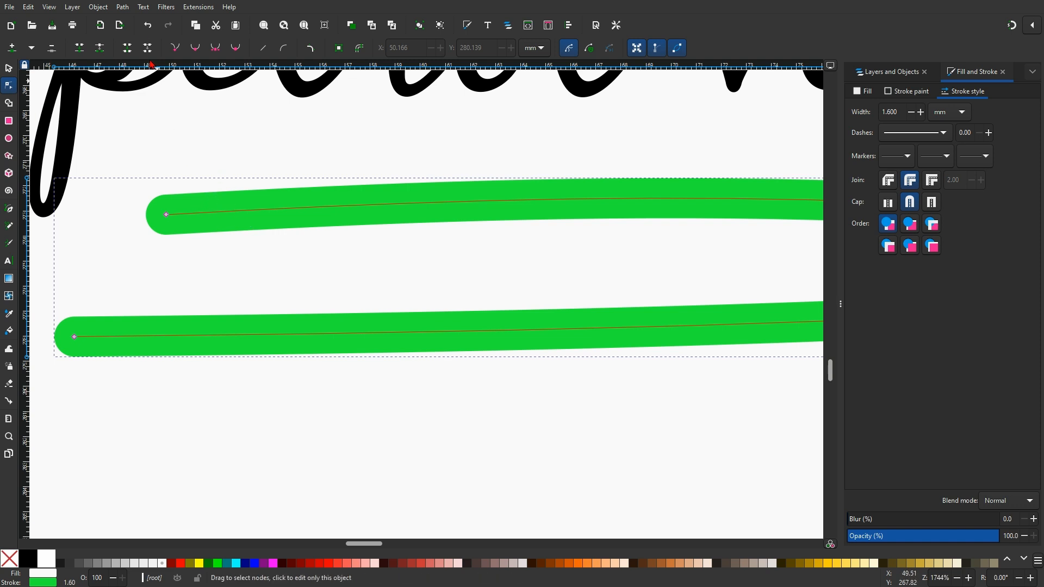
left_click(123, 7)
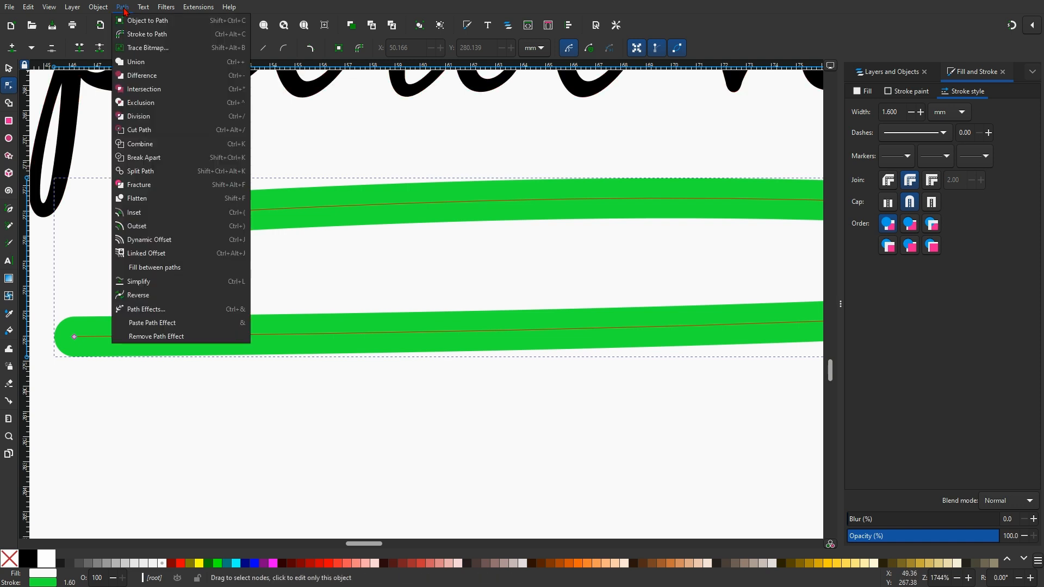
left_click(142, 36)
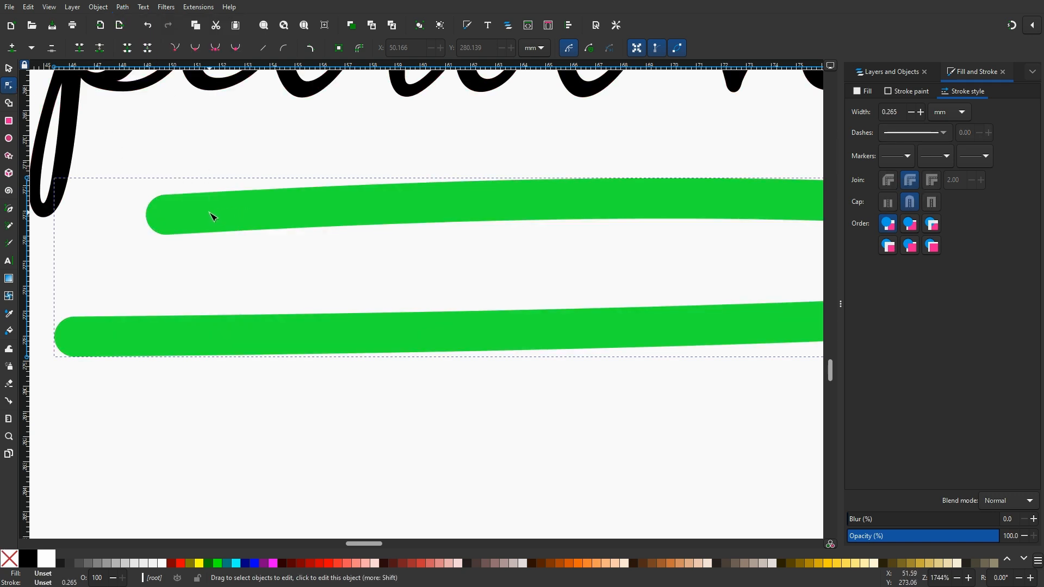
key("ctrl+shift+g")
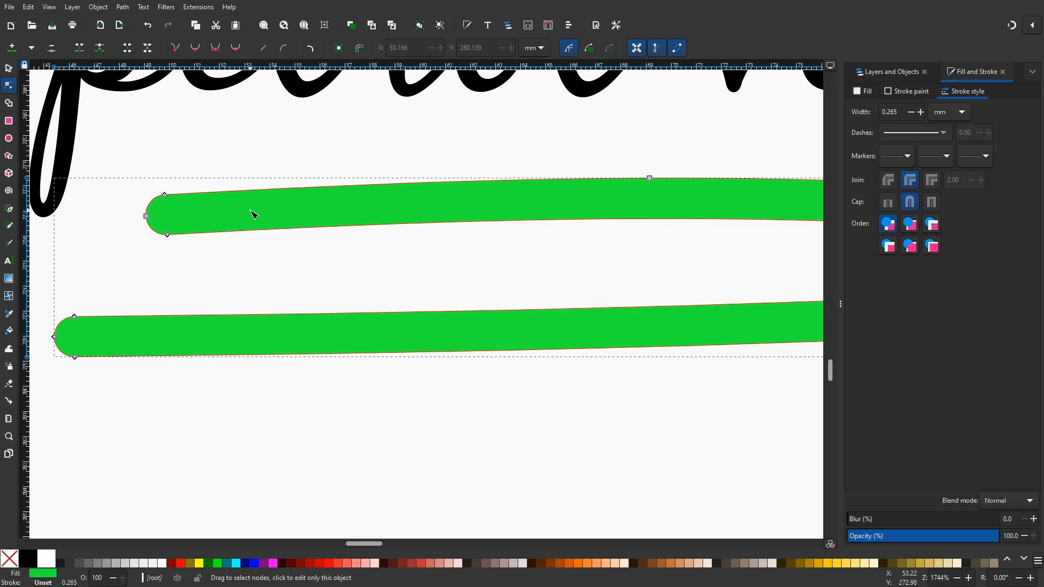
key("ctrl+plus")
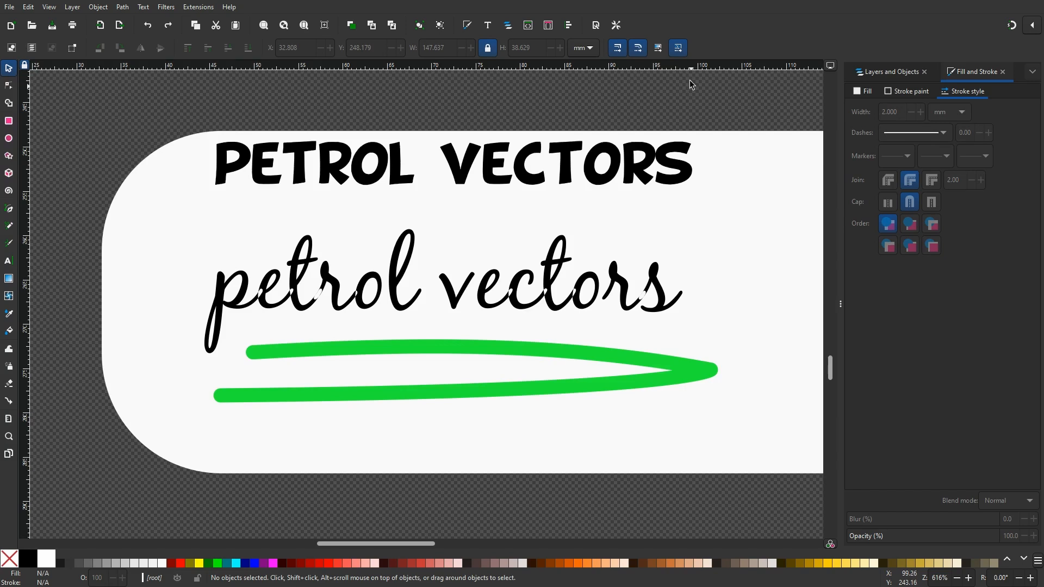
Select the green swoosh path with the node tool and zoom in to examine its nodes
left_click(354, 168)
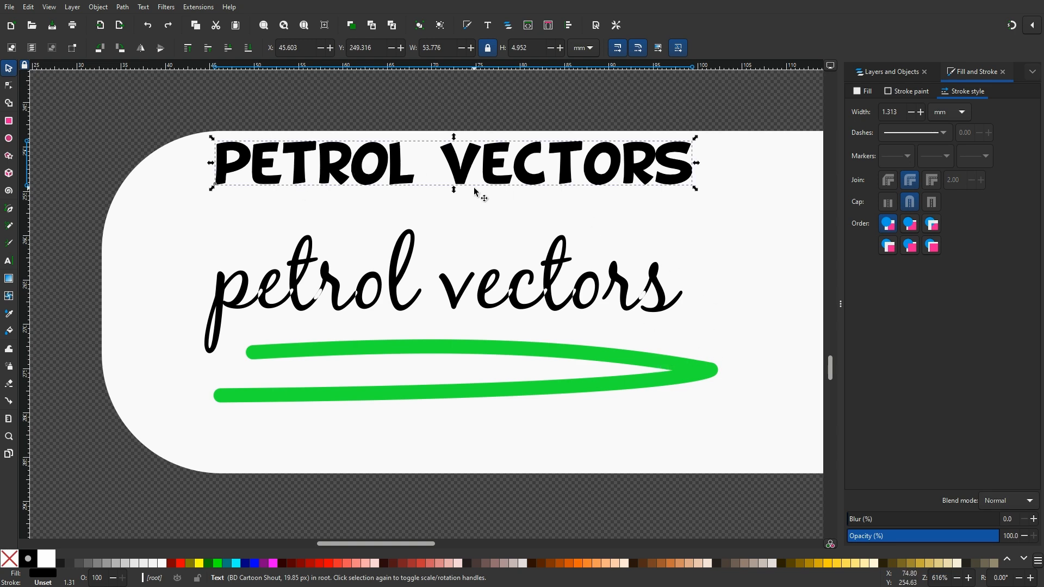
left_click(462, 348)
left_click(8, 86)
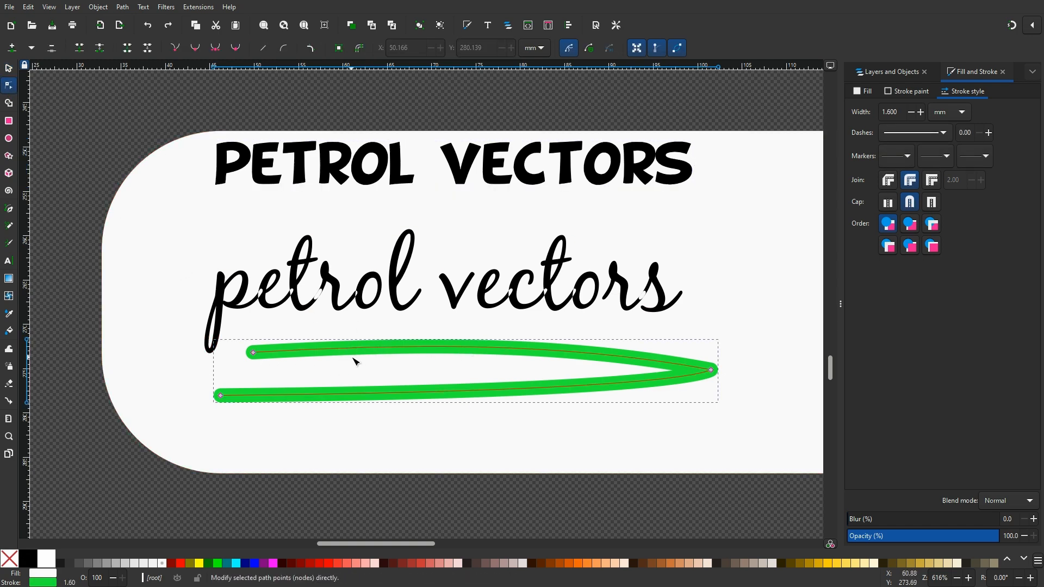
scroll(300, 352, "up", 2)
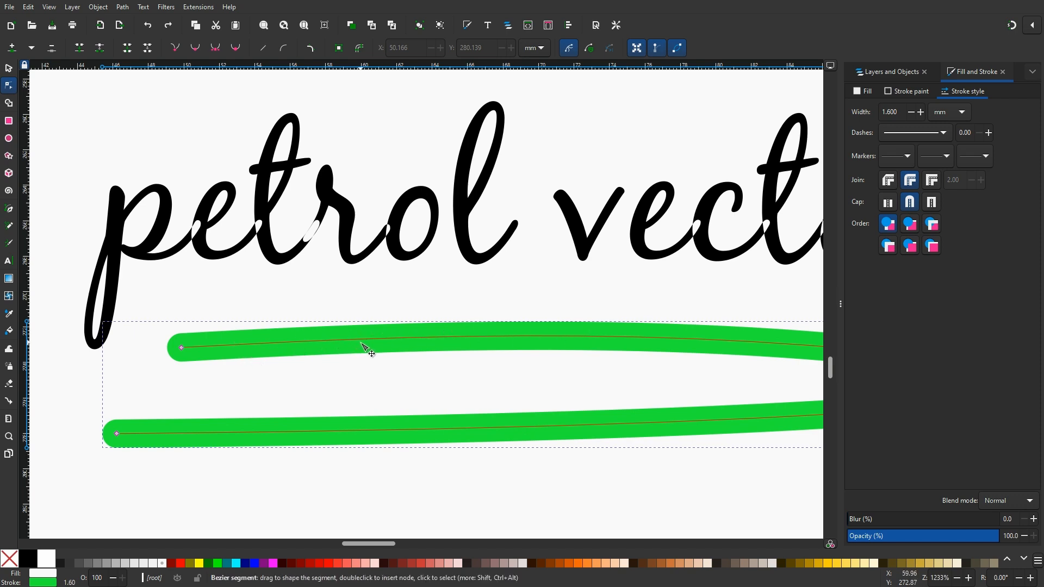
scroll(380, 296, "down", 3)
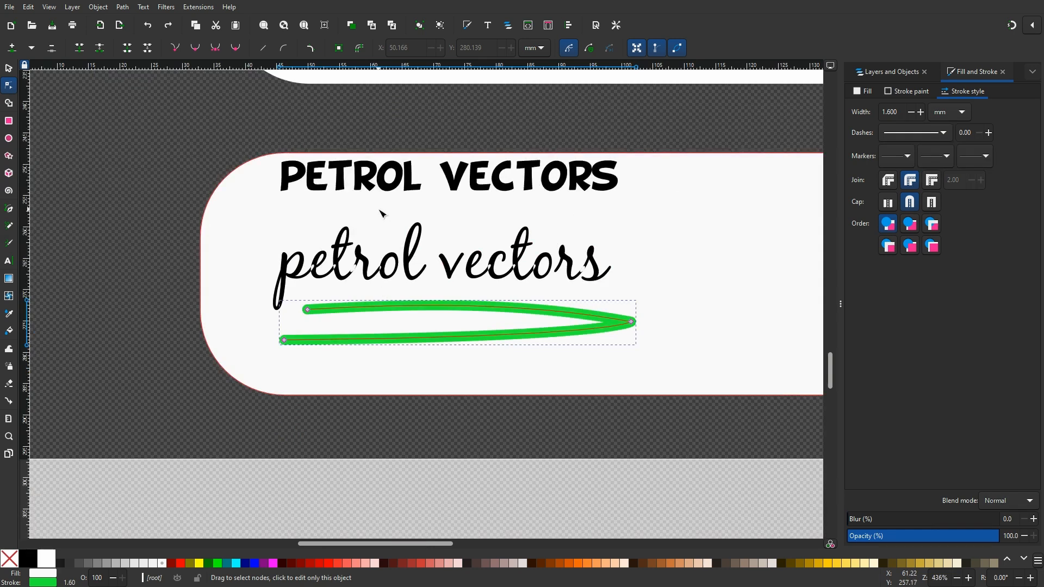
Select the 'PETROL VECTORS' text together with the green swoosh and put the text on the swoosh path
left_click(8, 67)
left_click(363, 184)
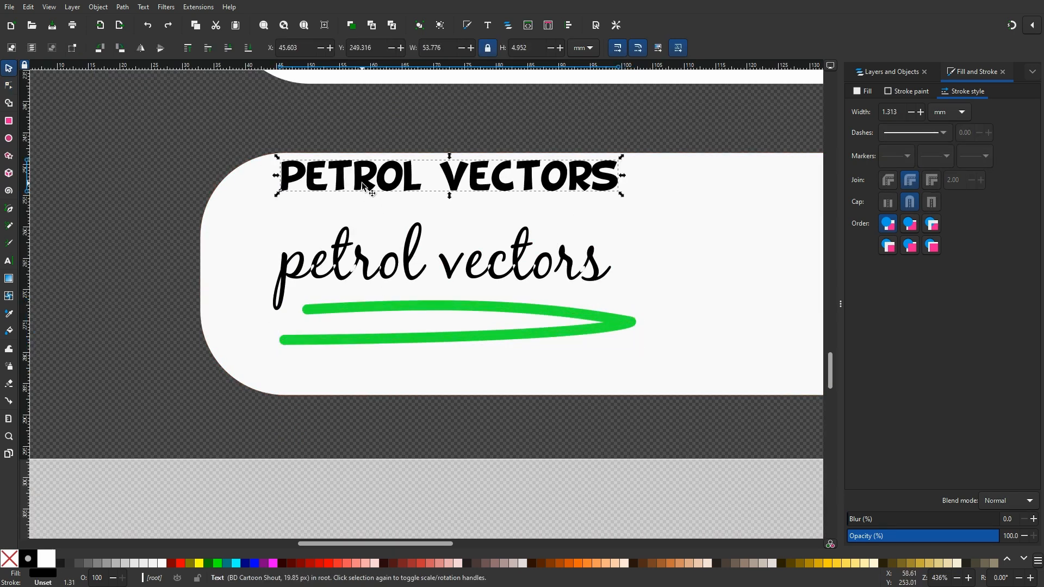
key("shift")
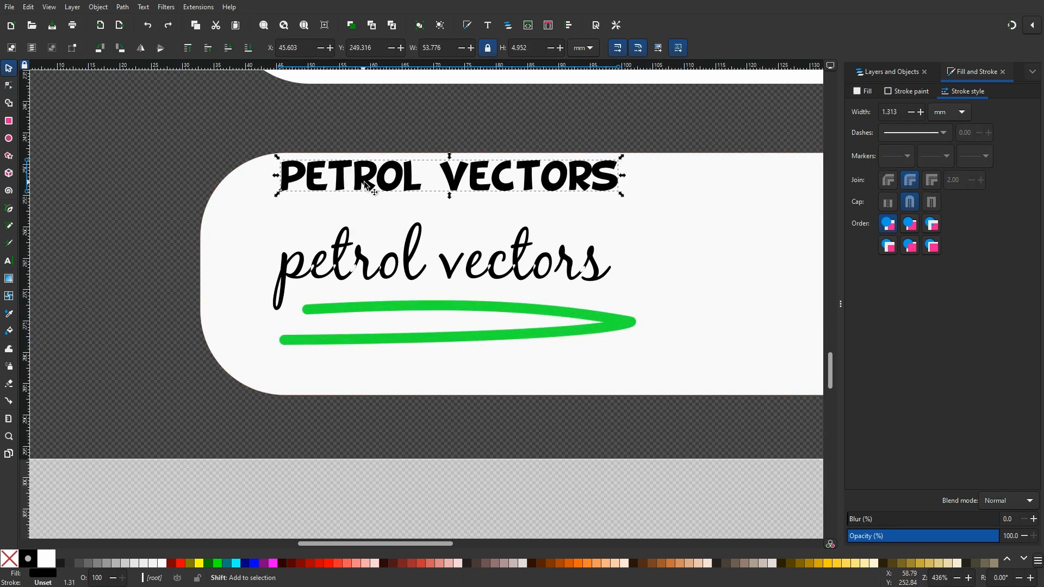
left_click(450, 309, "shift")
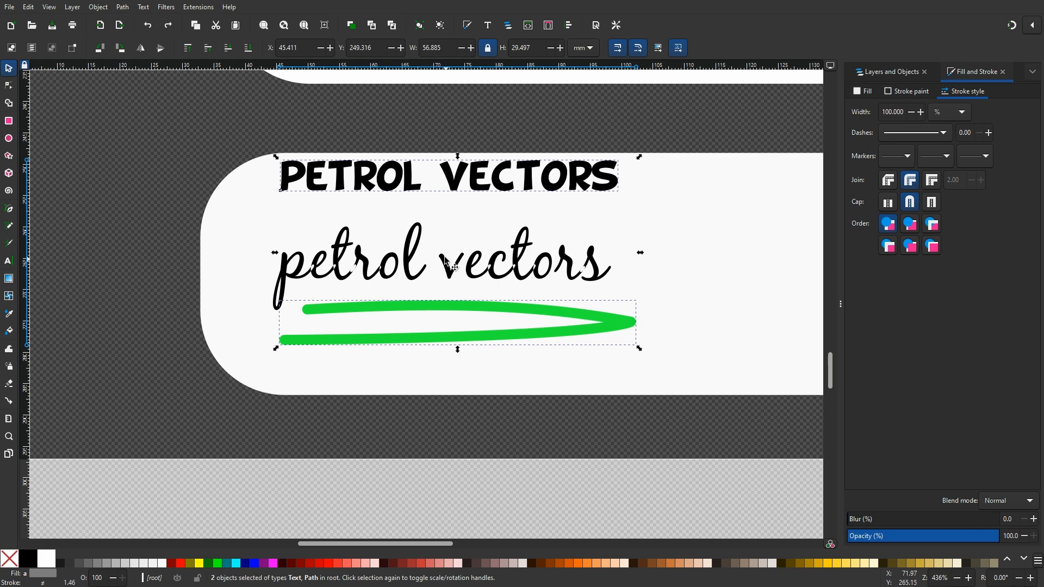
left_click(148, 8)
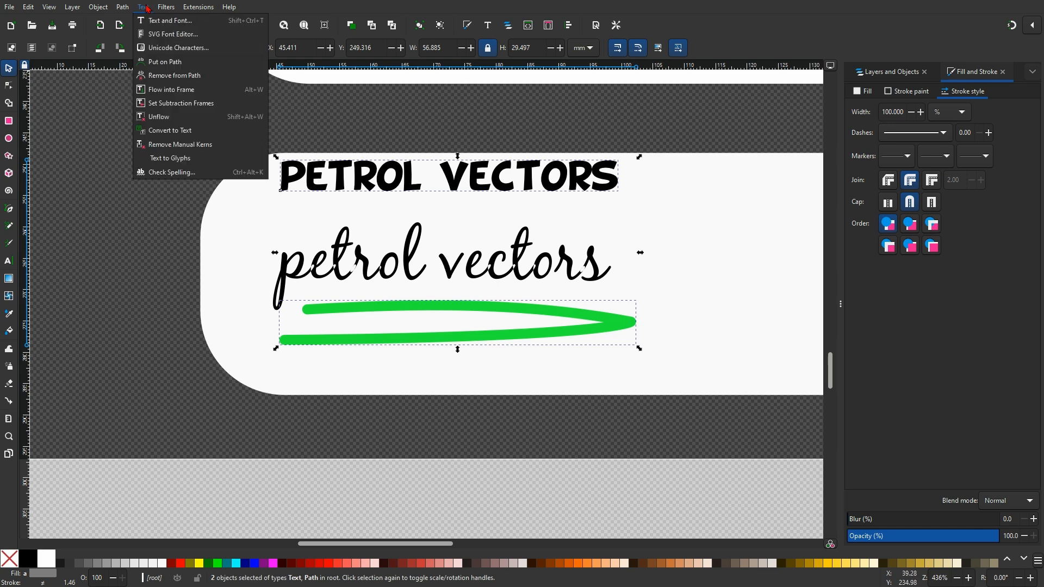
left_click(171, 64)
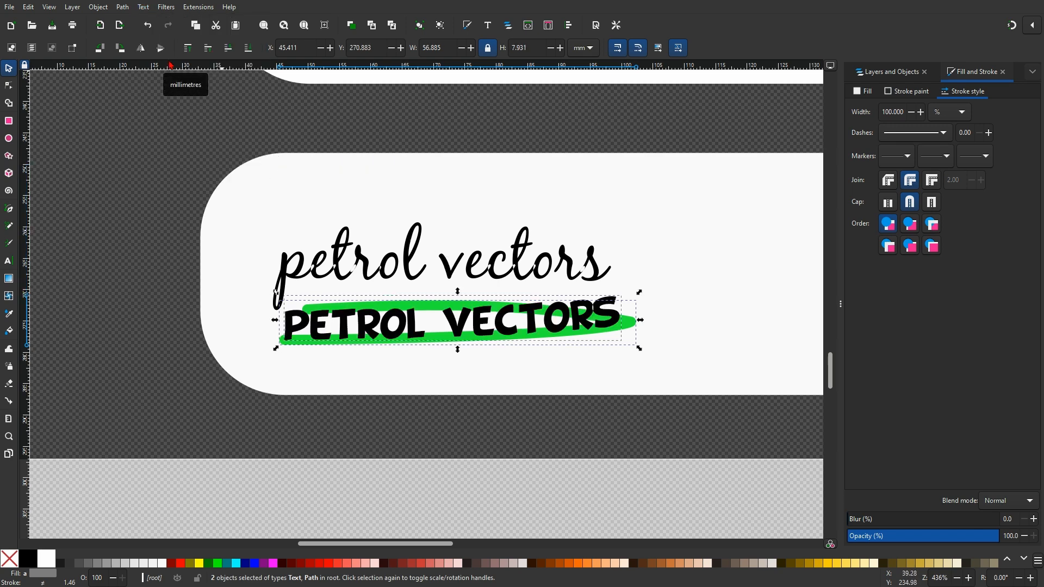
Move the swoosh path's right end node upward to arc the text, and place the text cursor before its first letter
left_click(9, 86)
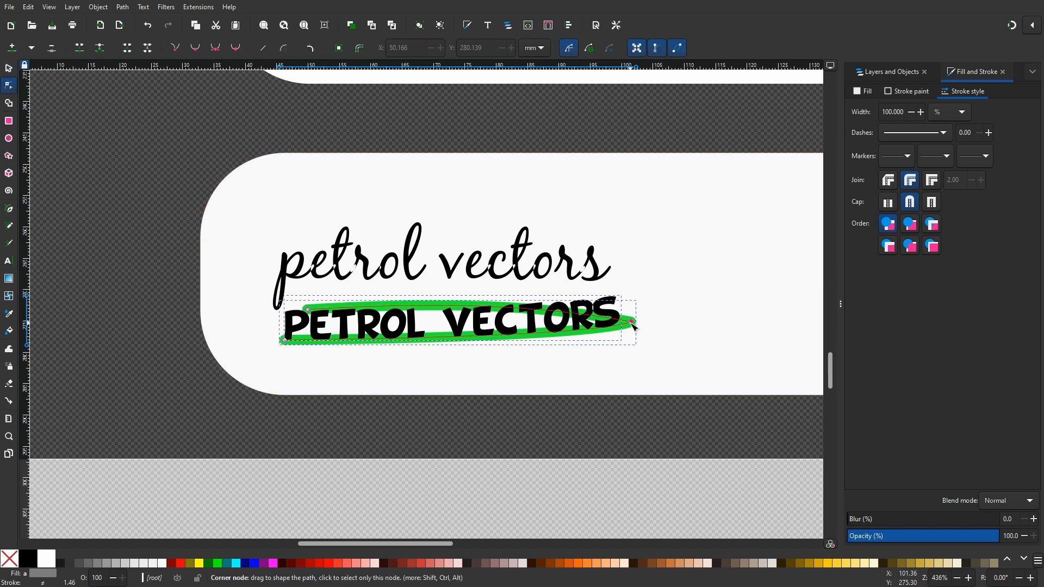
left_click_drag(632, 322, 617, 251)
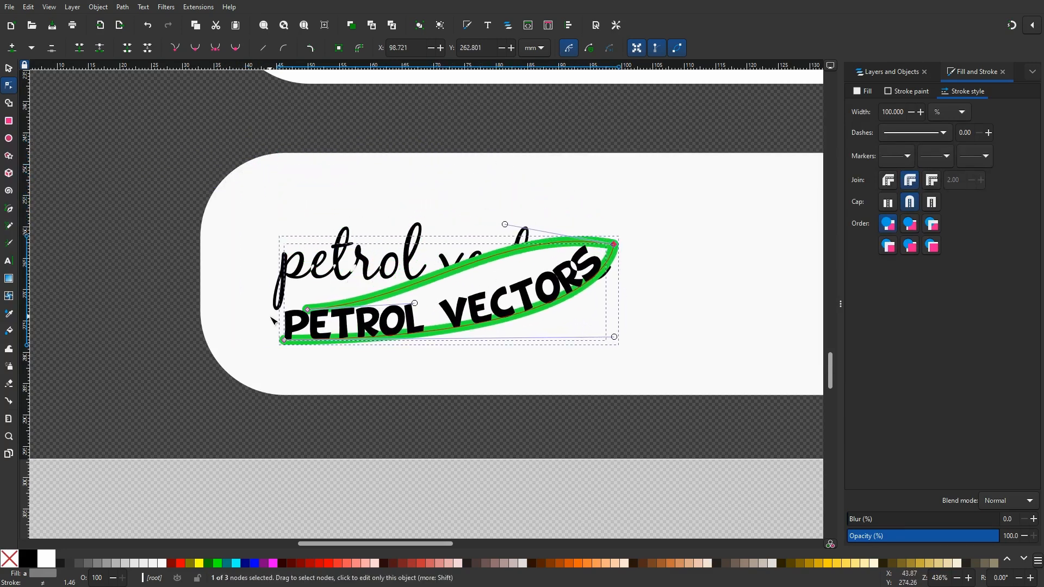
left_click(8, 263)
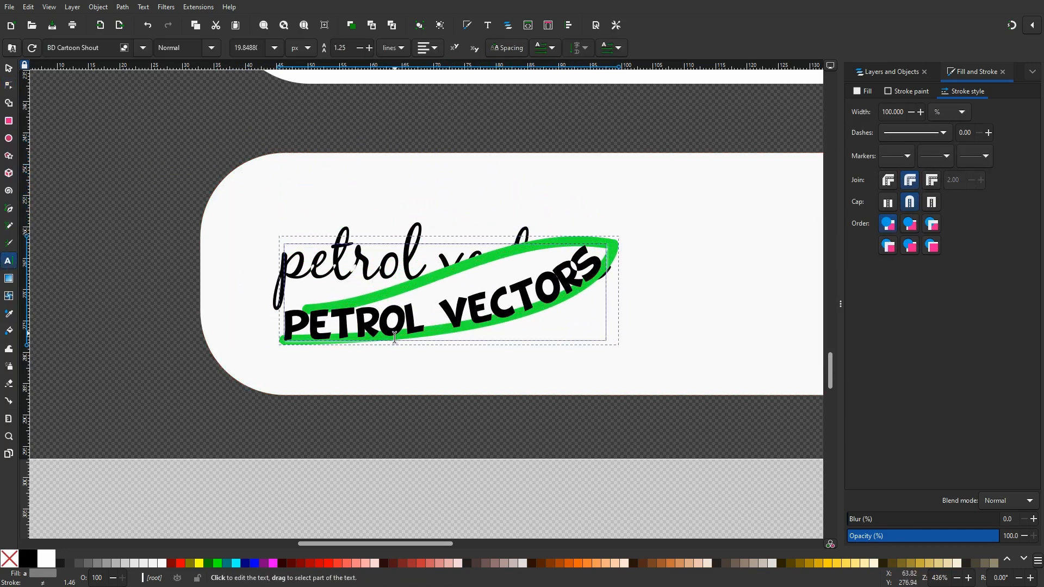
left_click(291, 326)
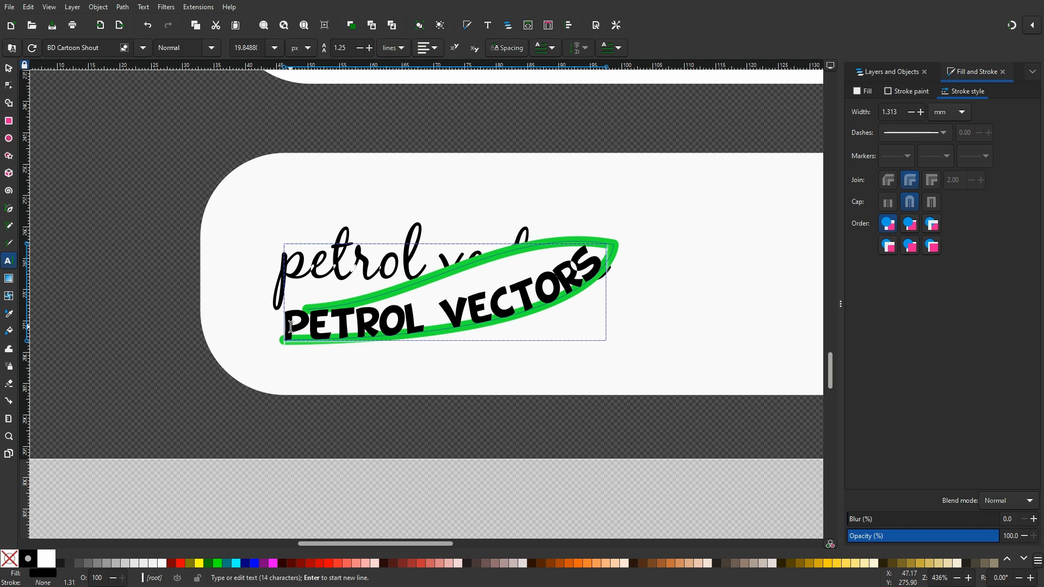